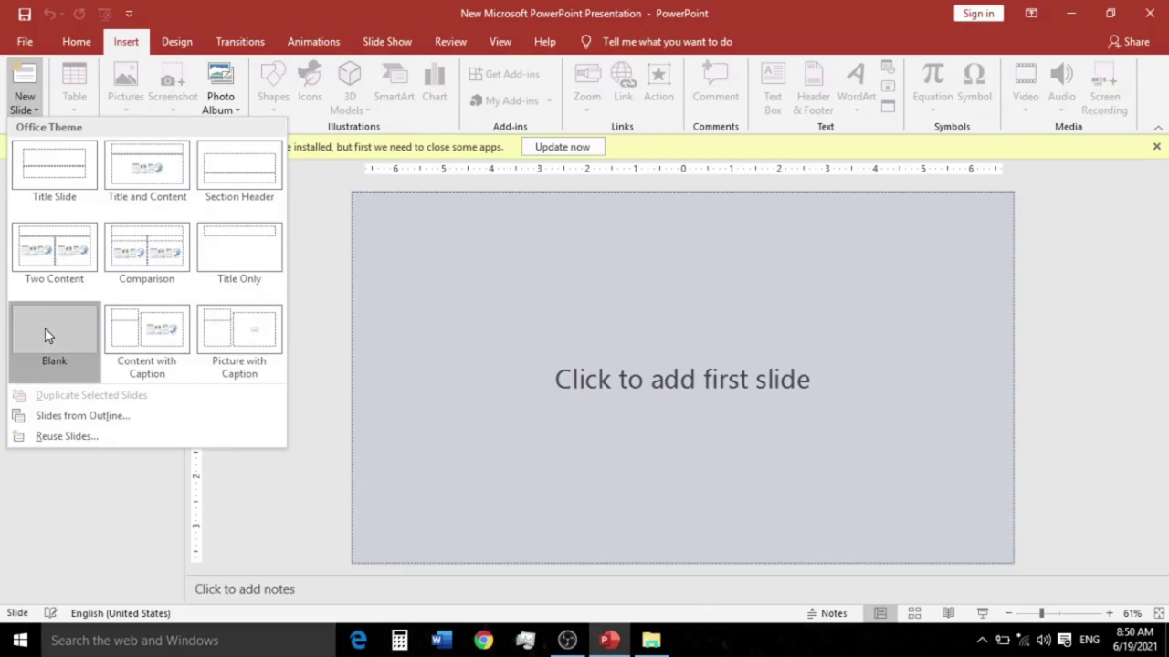
Add a blank slide and draw a 5.57 by 0.85 inch pill bar near the left edge, vertically centred.
click(45, 331)
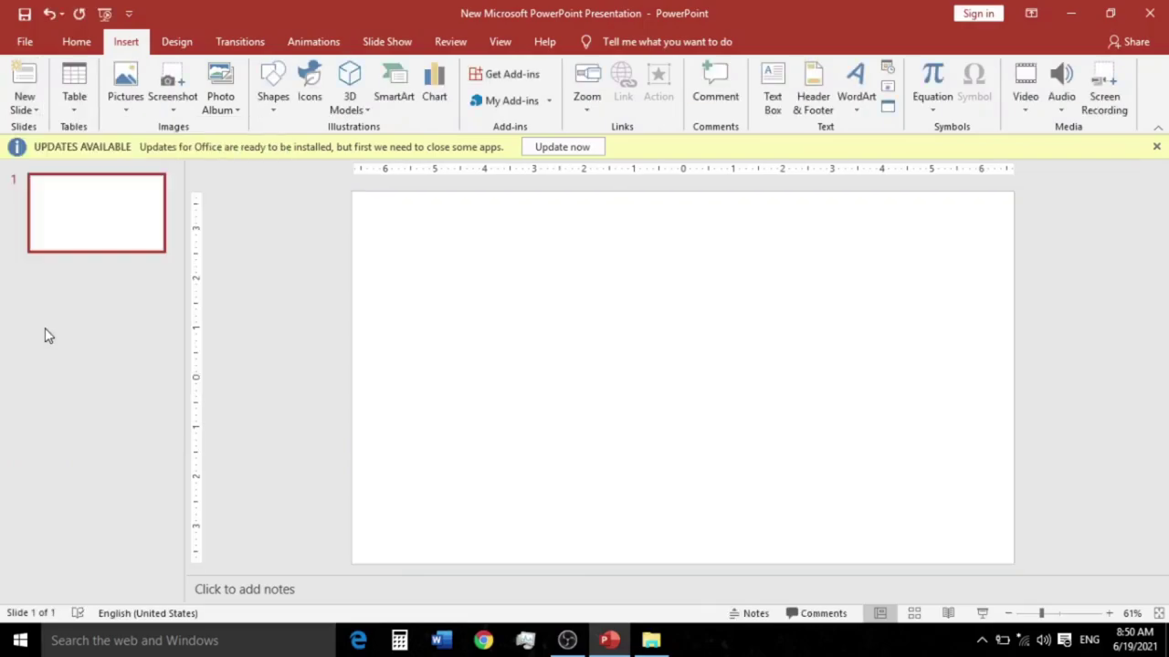
click(273, 100)
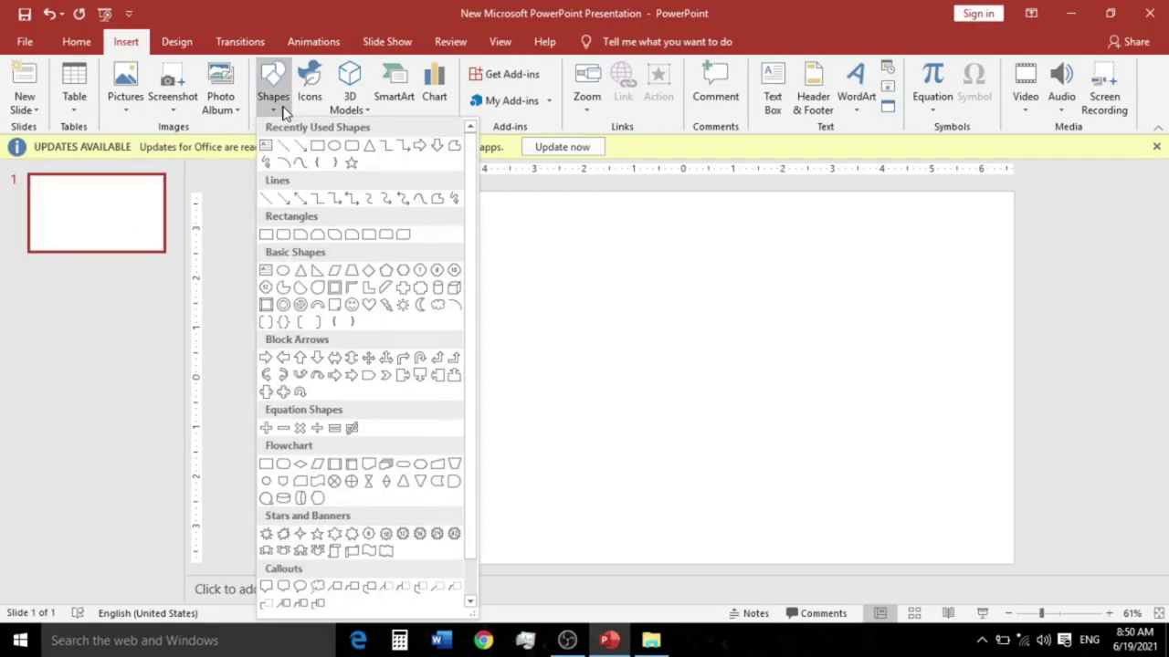
click(354, 149)
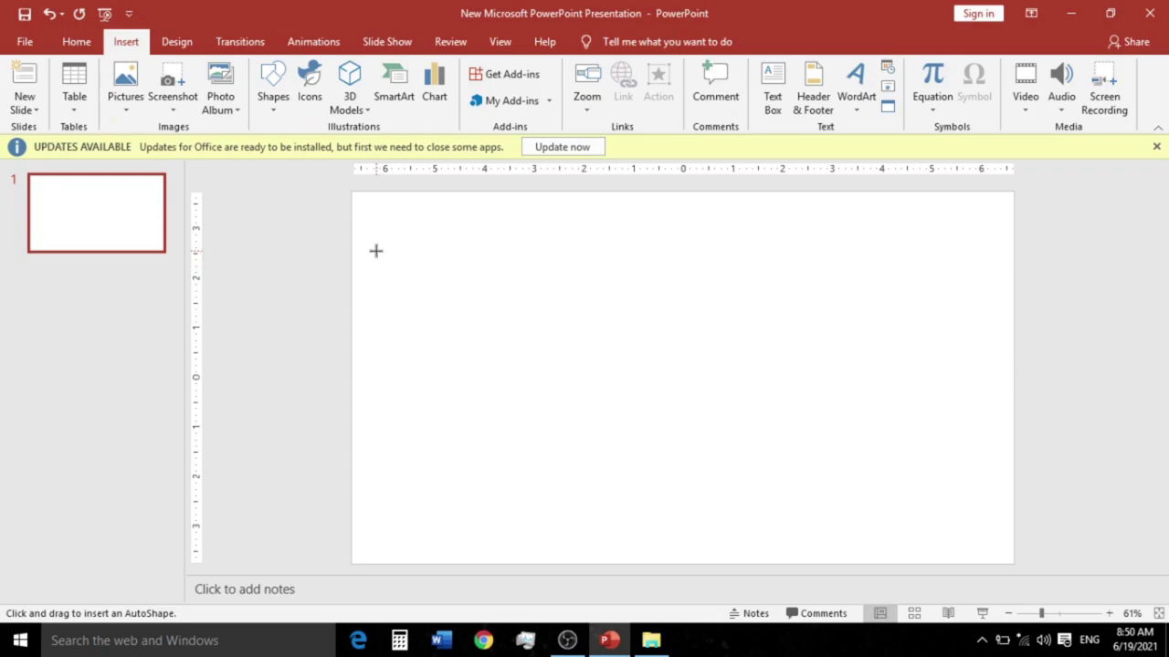
drag(374, 254, 422, 537)
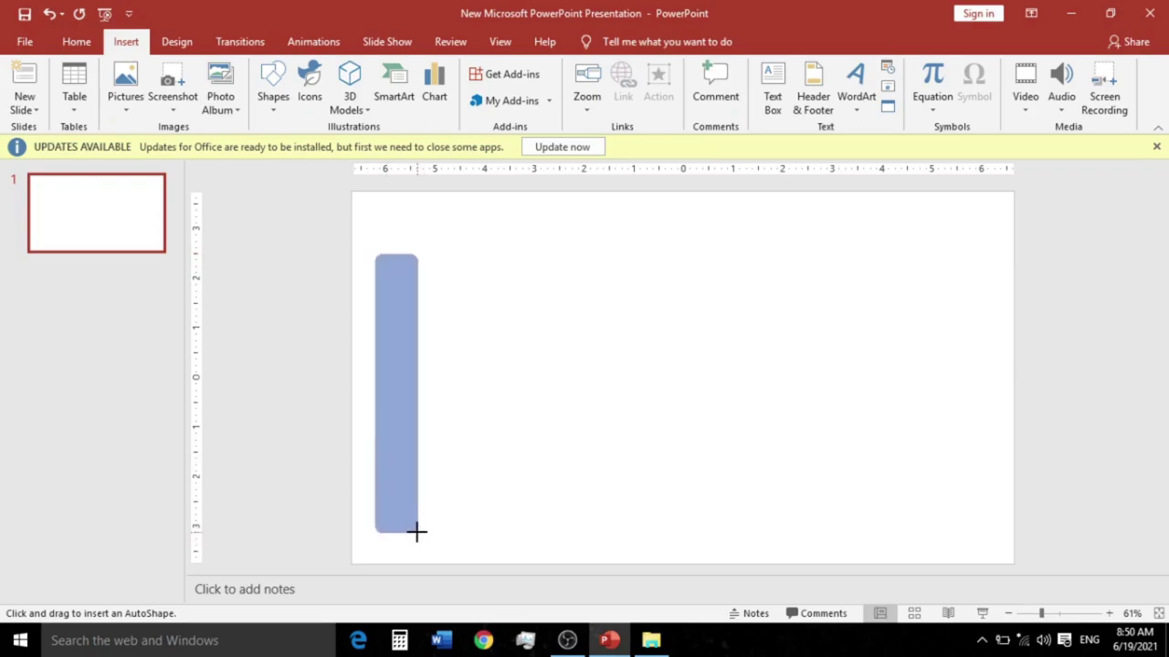
drag(422, 536, 417, 530)
drag(396, 418, 397, 403)
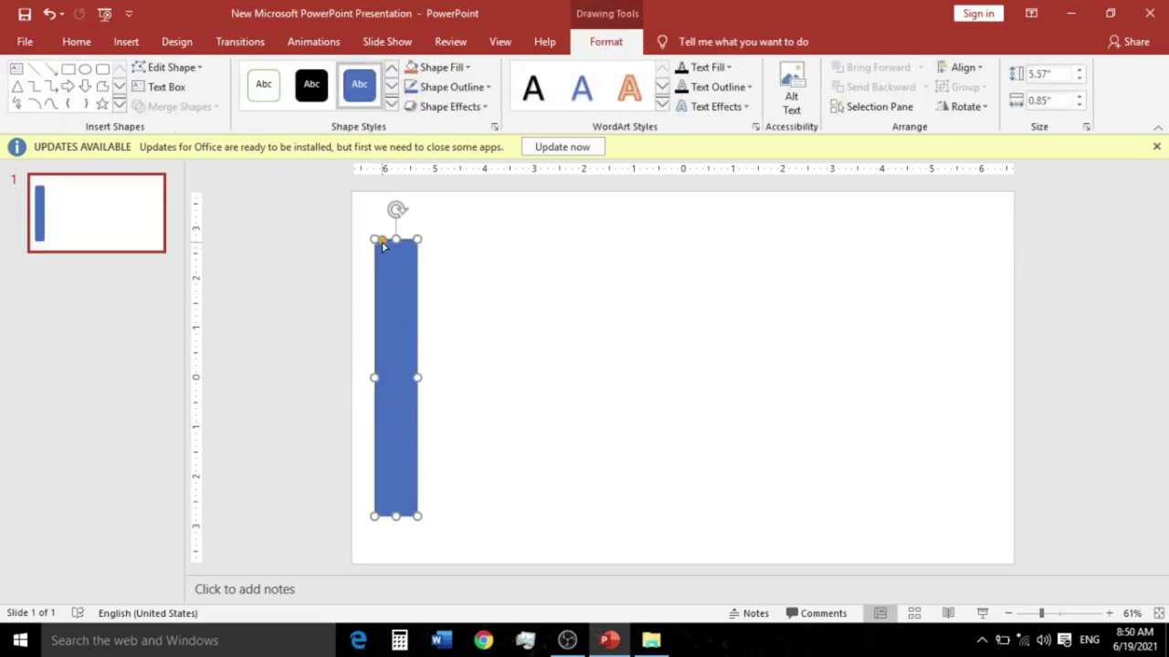
drag(383, 240, 399, 241)
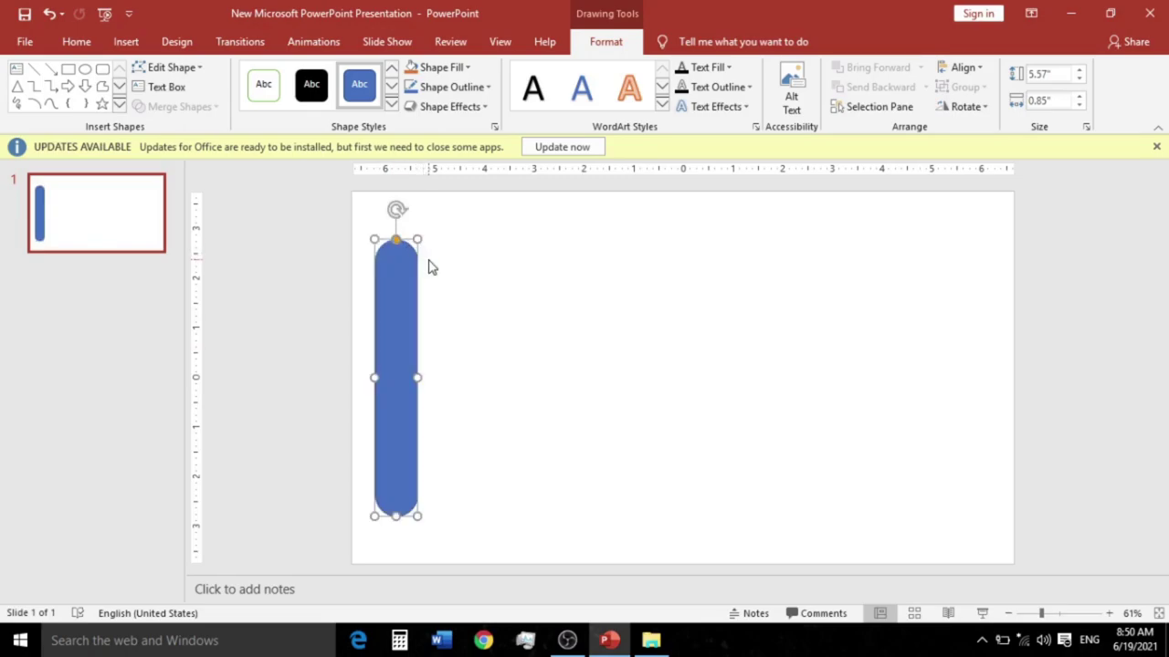
Draw a 3.5 by 0.85 inch pill bar against the first bar's right side, vertically centred.
click(432, 267)
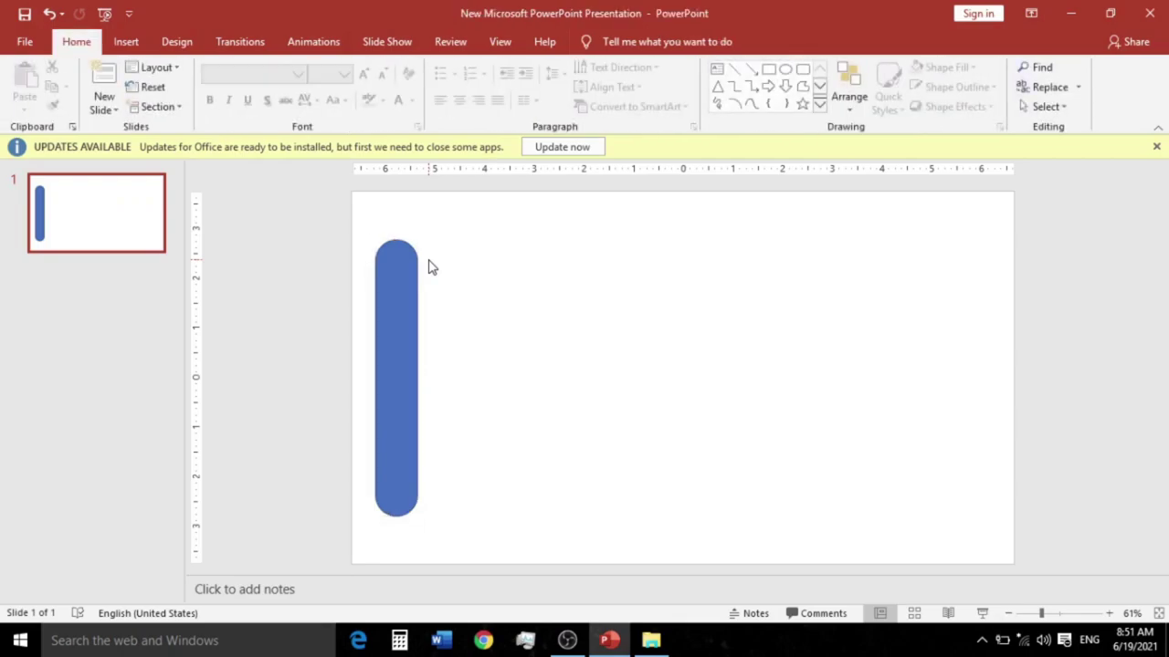
click(126, 42)
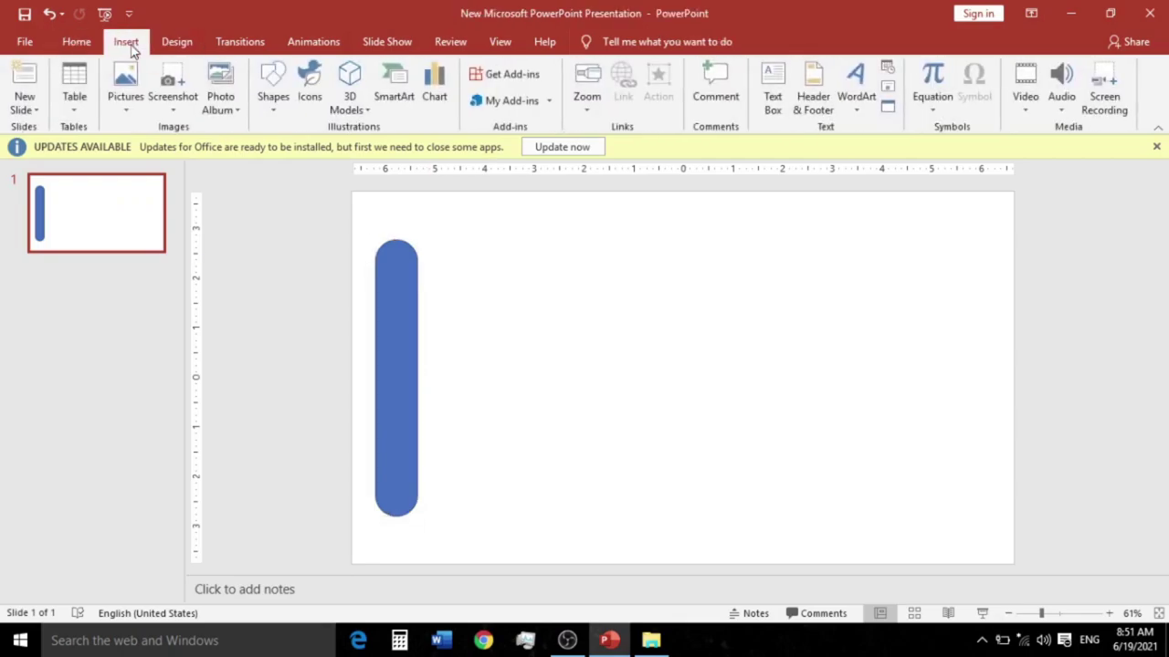
click(273, 87)
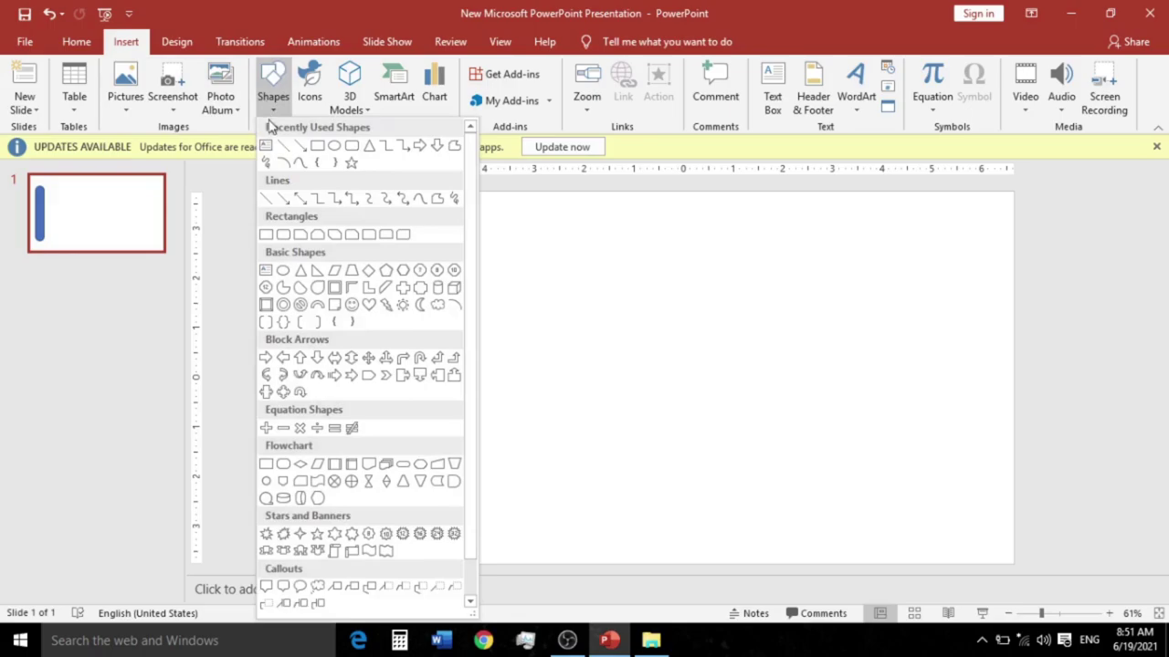
click(352, 148)
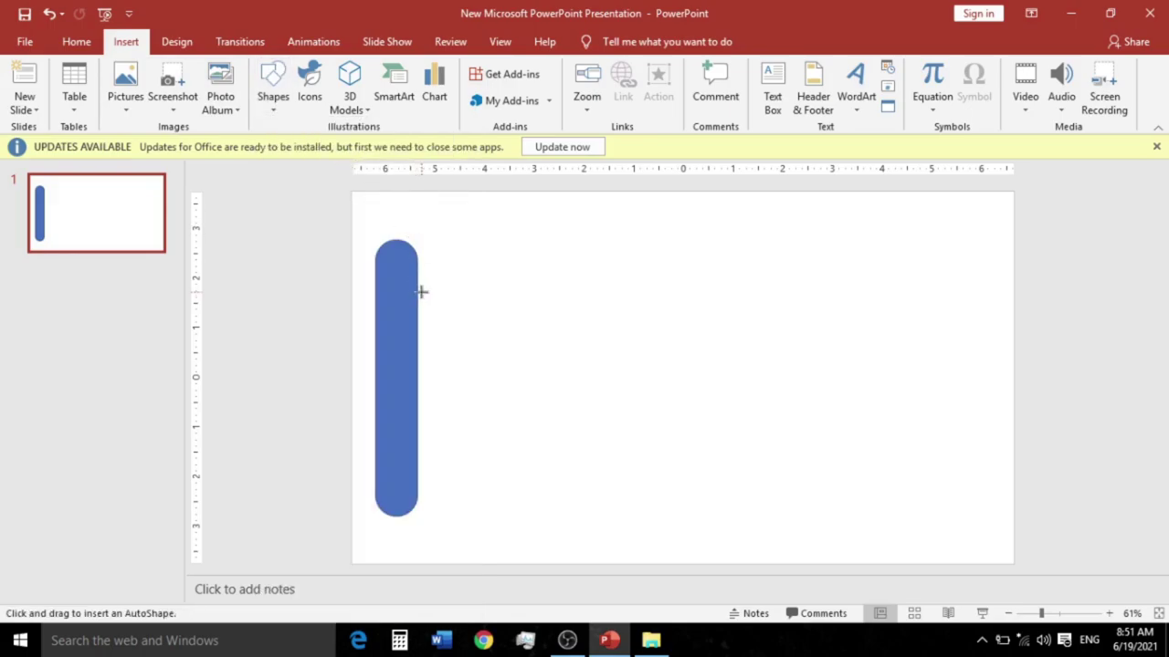
drag(417, 290, 444, 466)
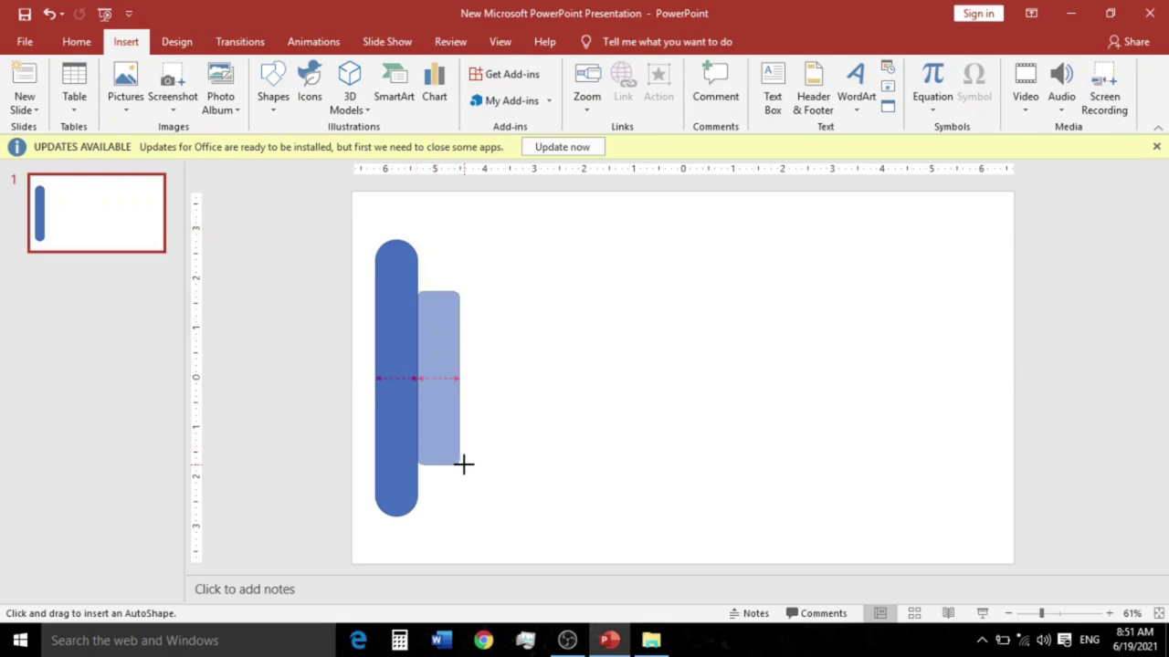
drag(443, 466, 460, 464)
drag(429, 395, 430, 403)
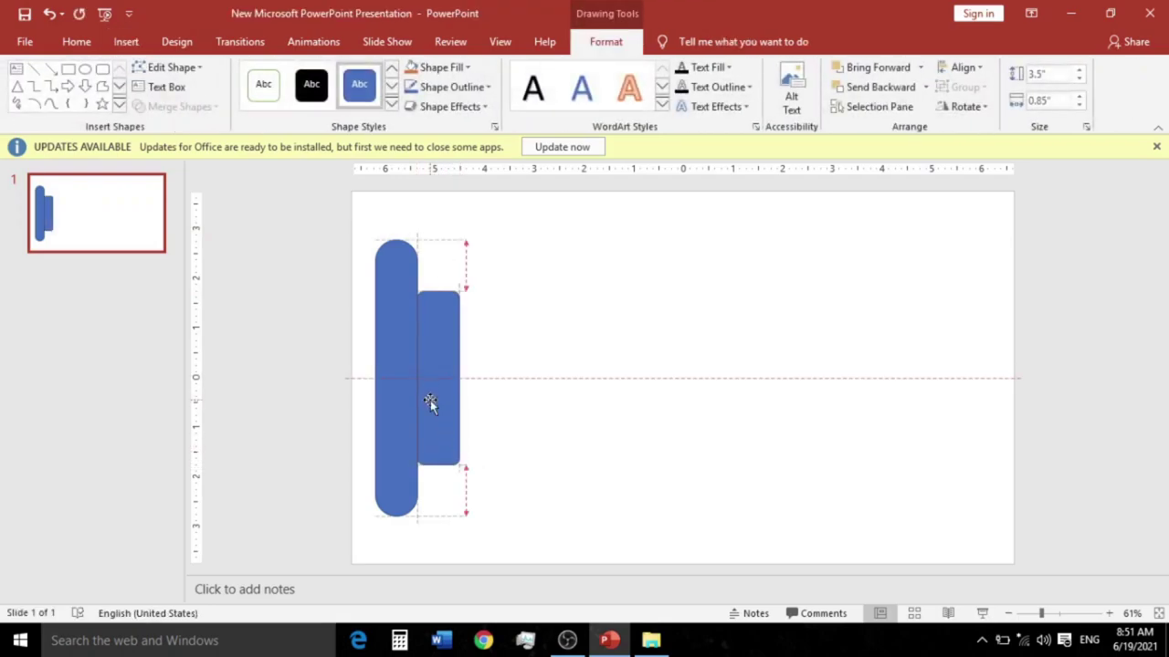
drag(423, 291, 439, 293)
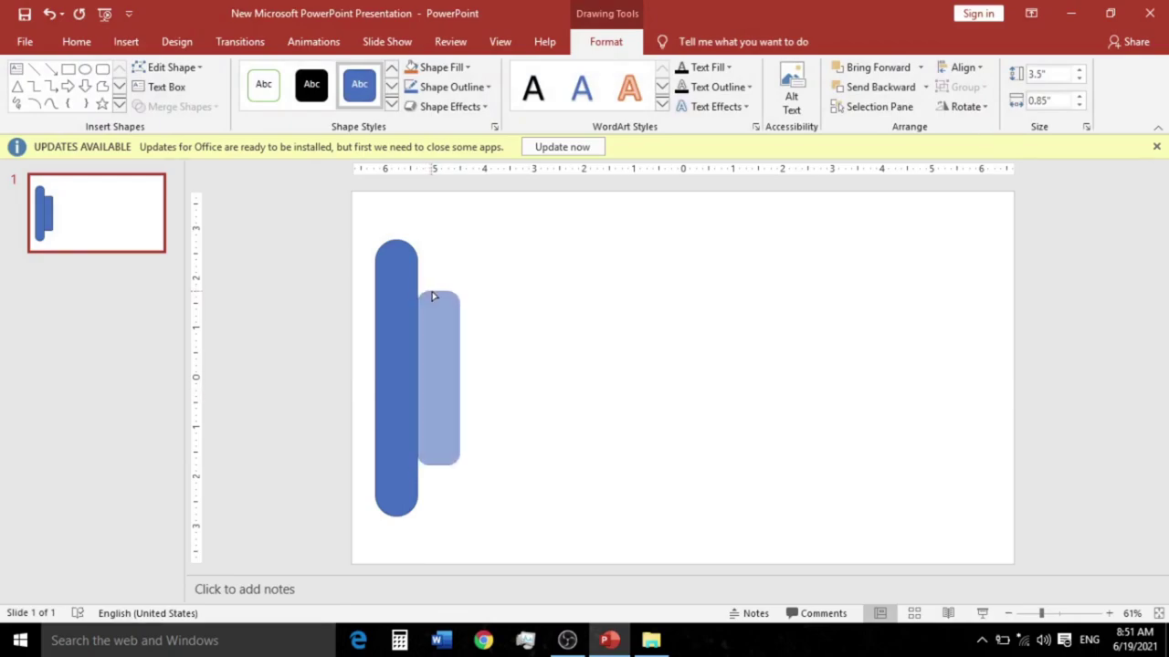
drag(432, 369, 432, 371)
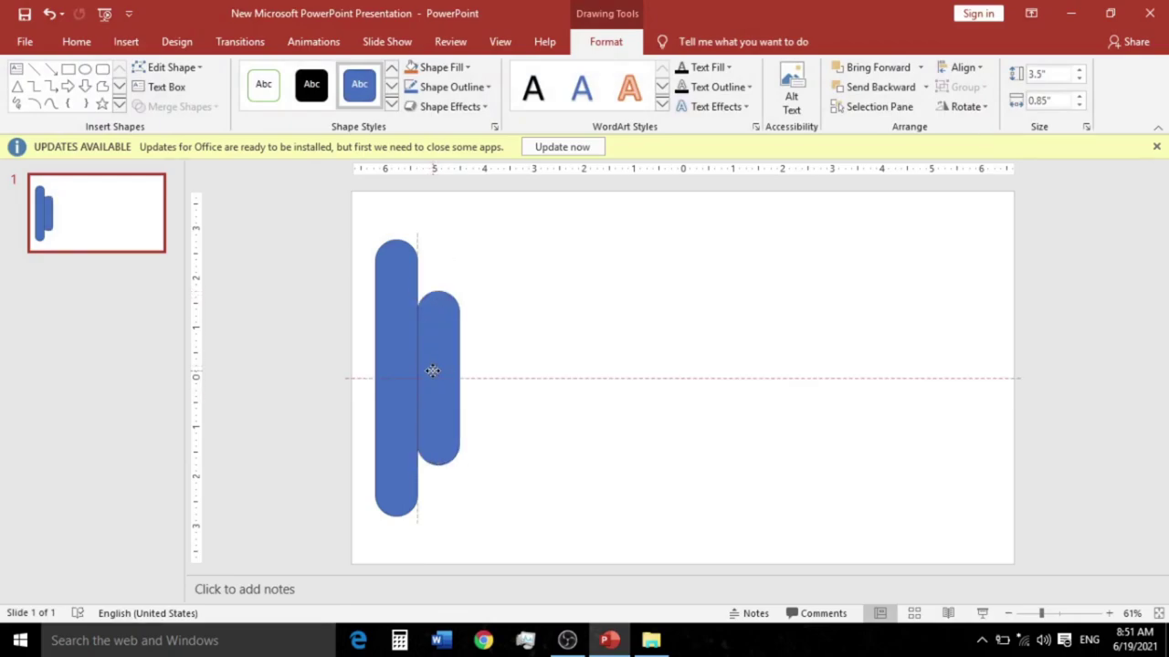
click(481, 306)
Draw a third pill bar, 5.43 inches tall, against the second bar's right side.
click(429, 316)
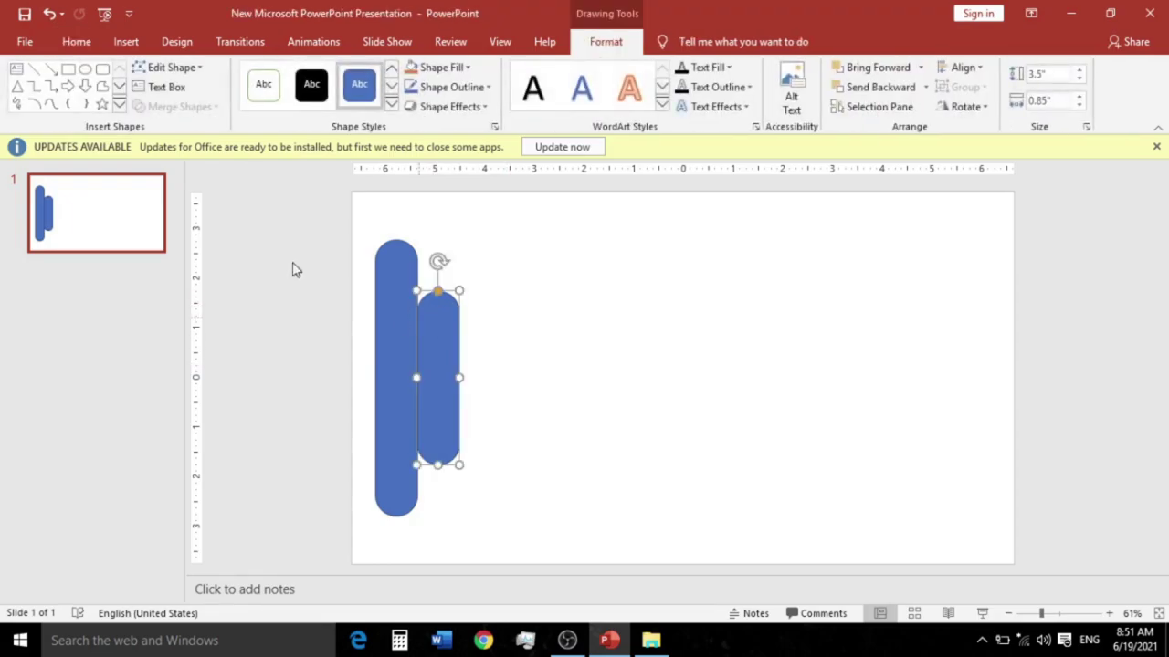
click(105, 69)
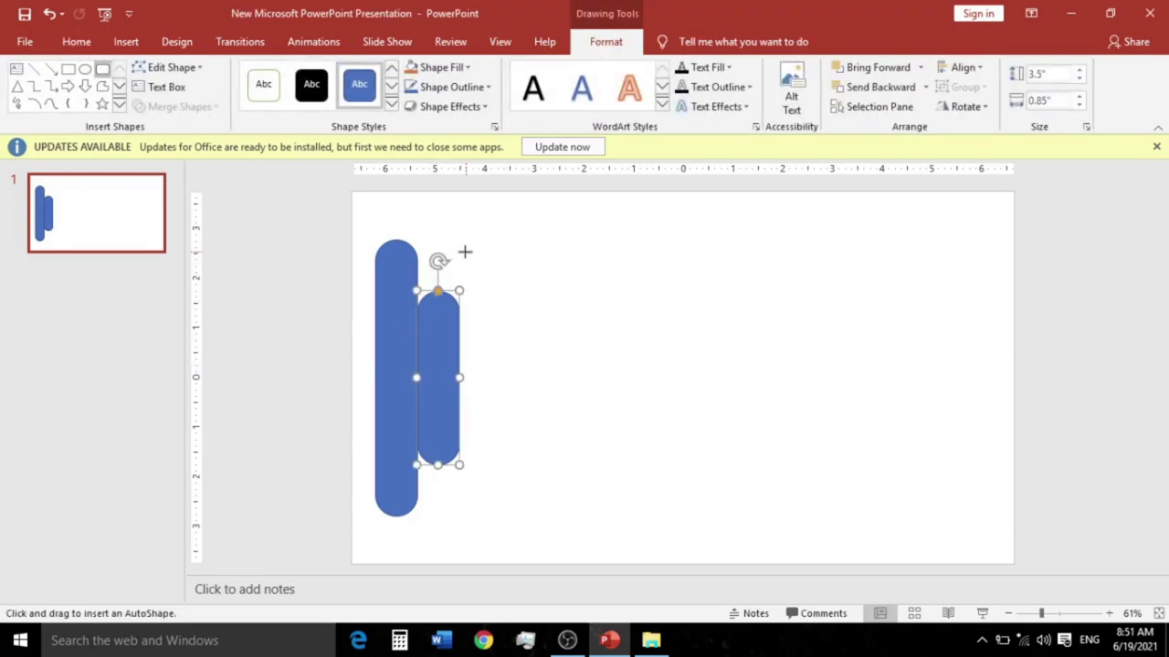
drag(463, 243, 501, 510)
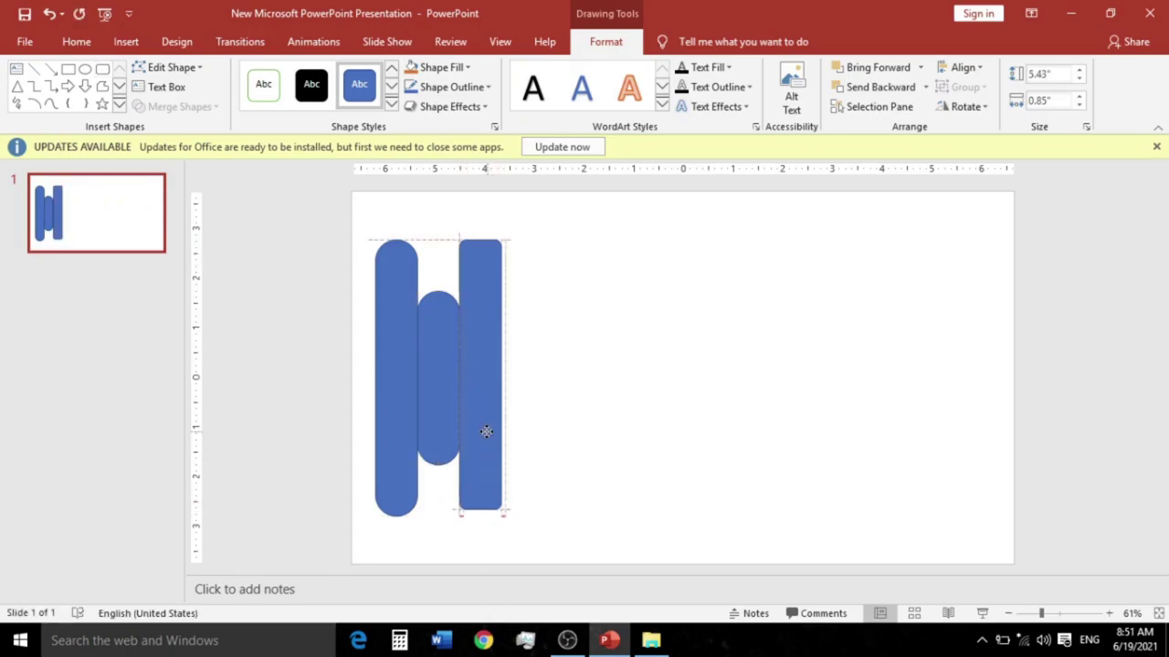
drag(489, 437, 484, 430)
drag(466, 241, 487, 252)
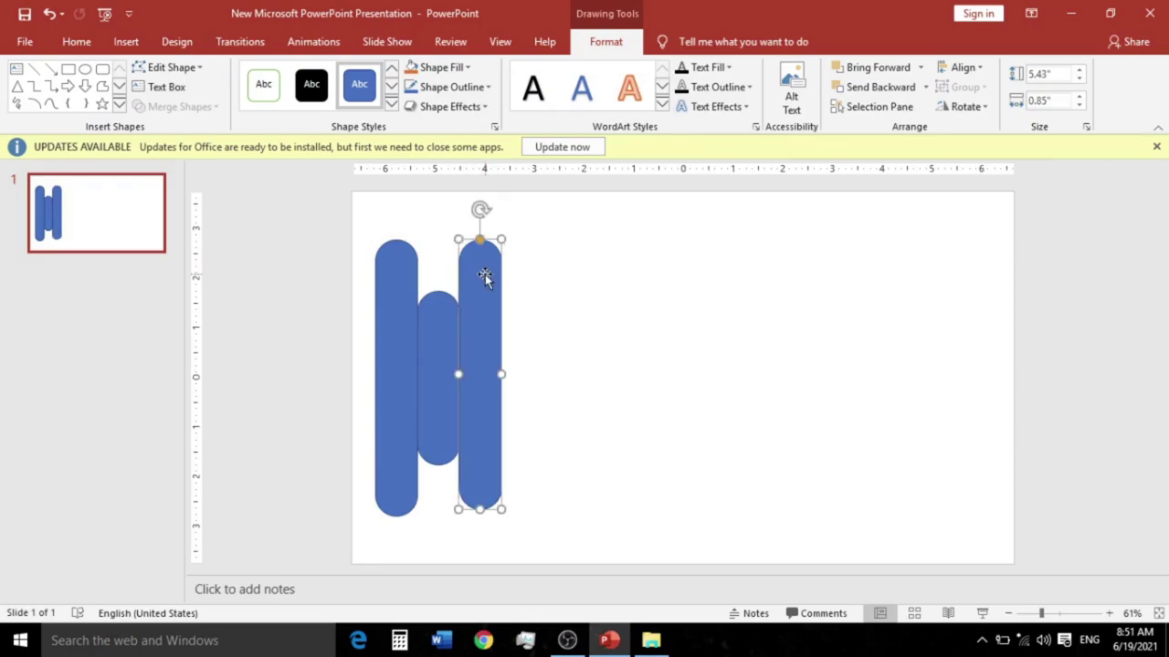
click(514, 268)
click(482, 266)
Draw a fourth, tallest pill bar of 7.24 inches beside the third, stretched to the slide bottom.
click(104, 70)
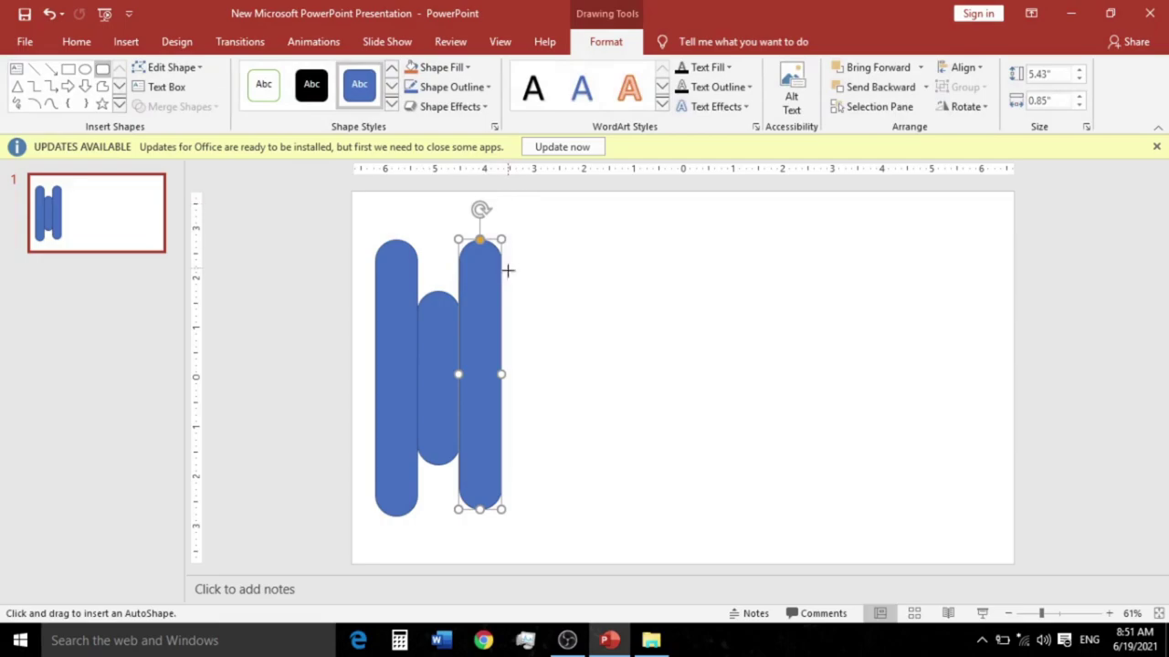
drag(507, 256, 551, 504)
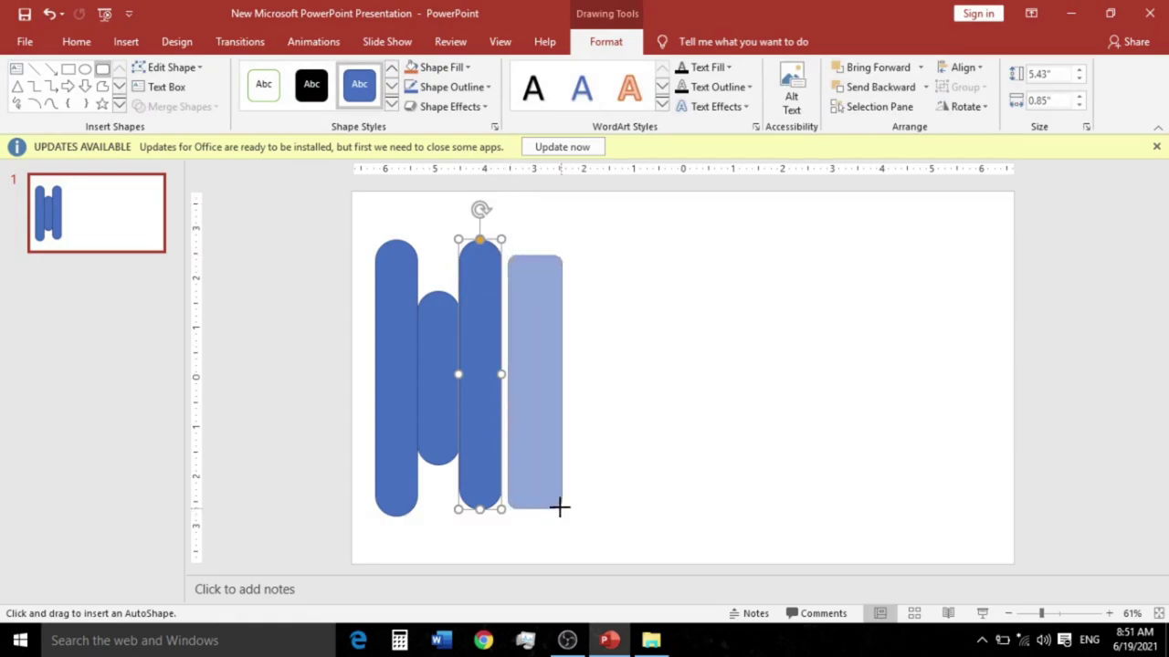
drag(528, 380, 522, 380)
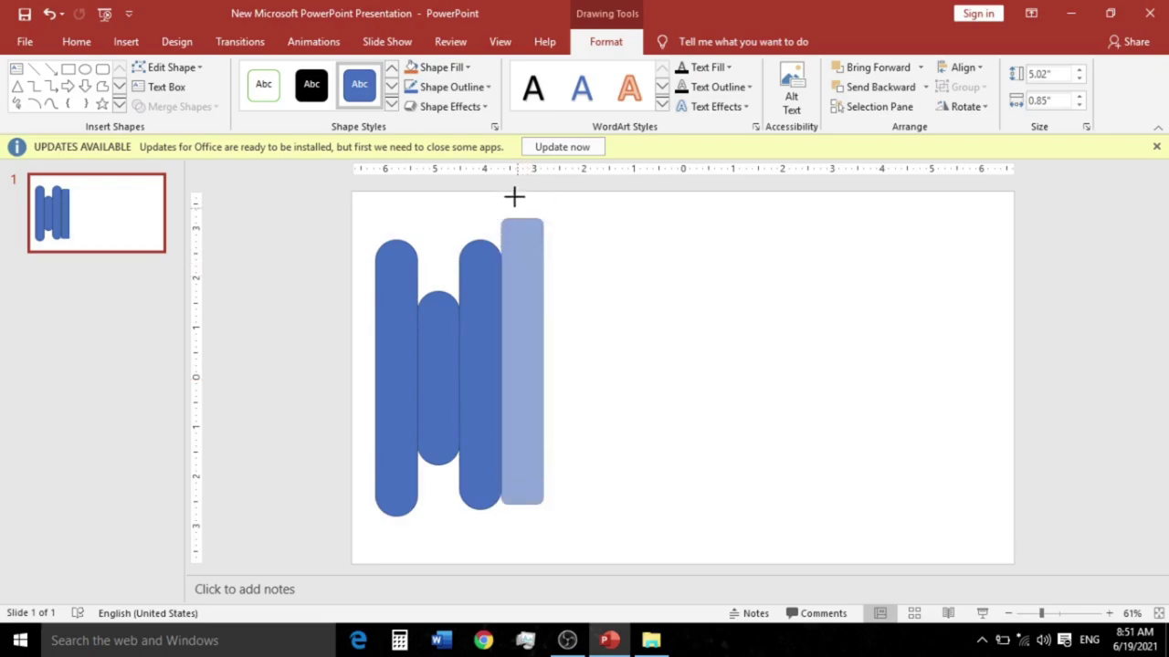
drag(529, 255, 514, 196)
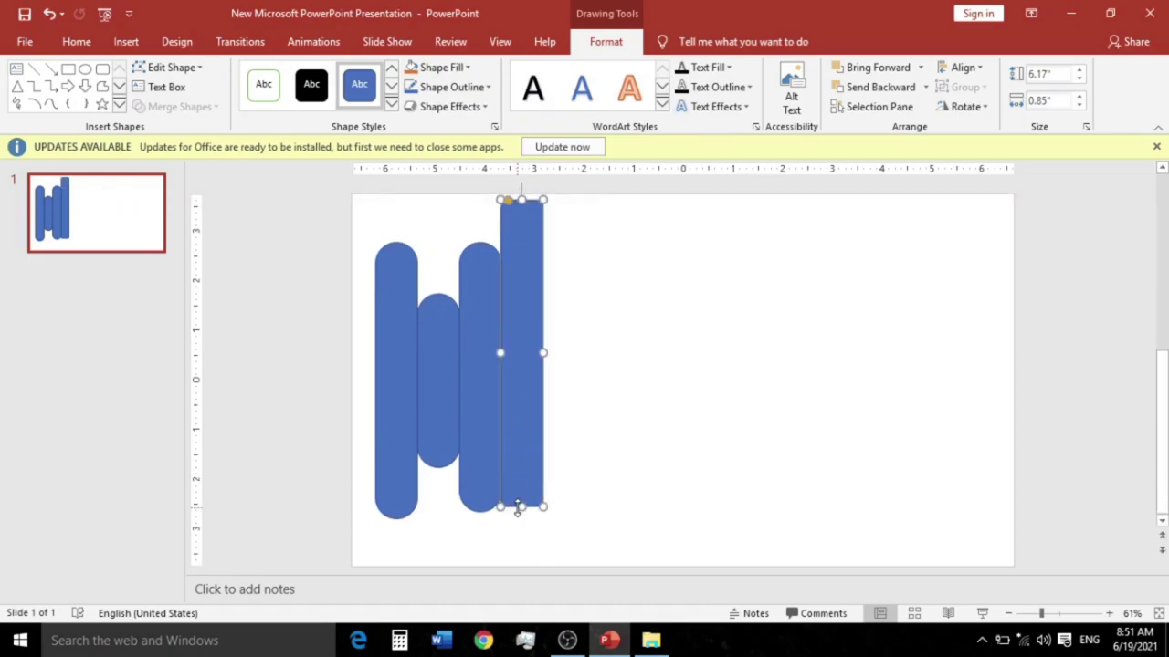
drag(517, 510, 524, 559)
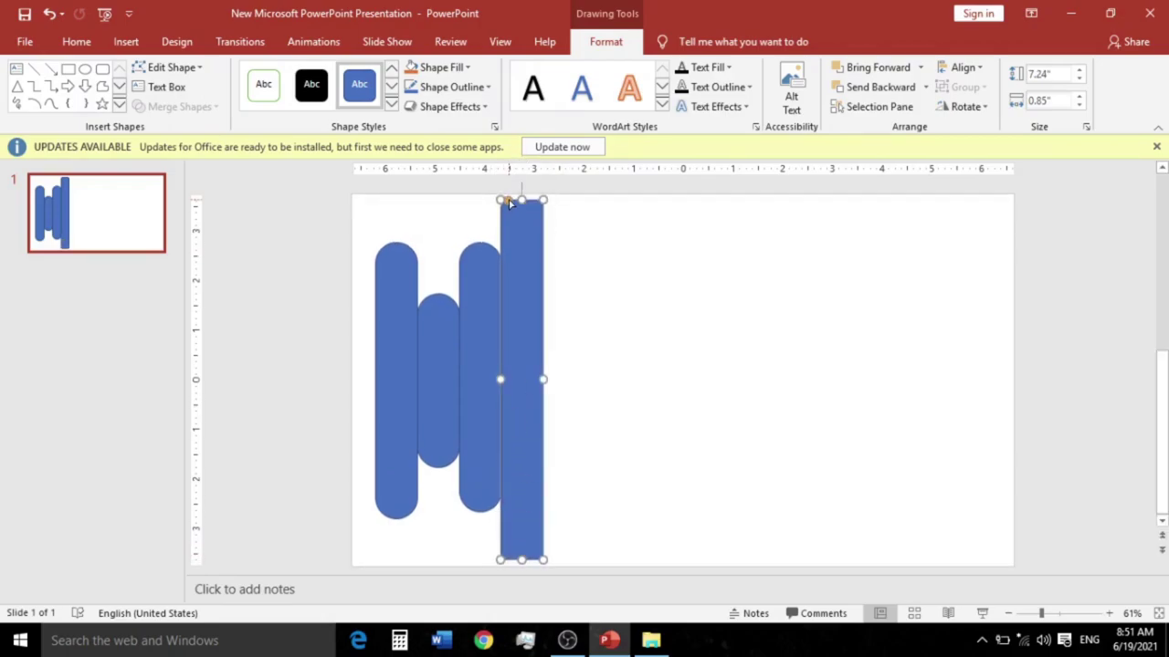
drag(510, 203, 521, 201)
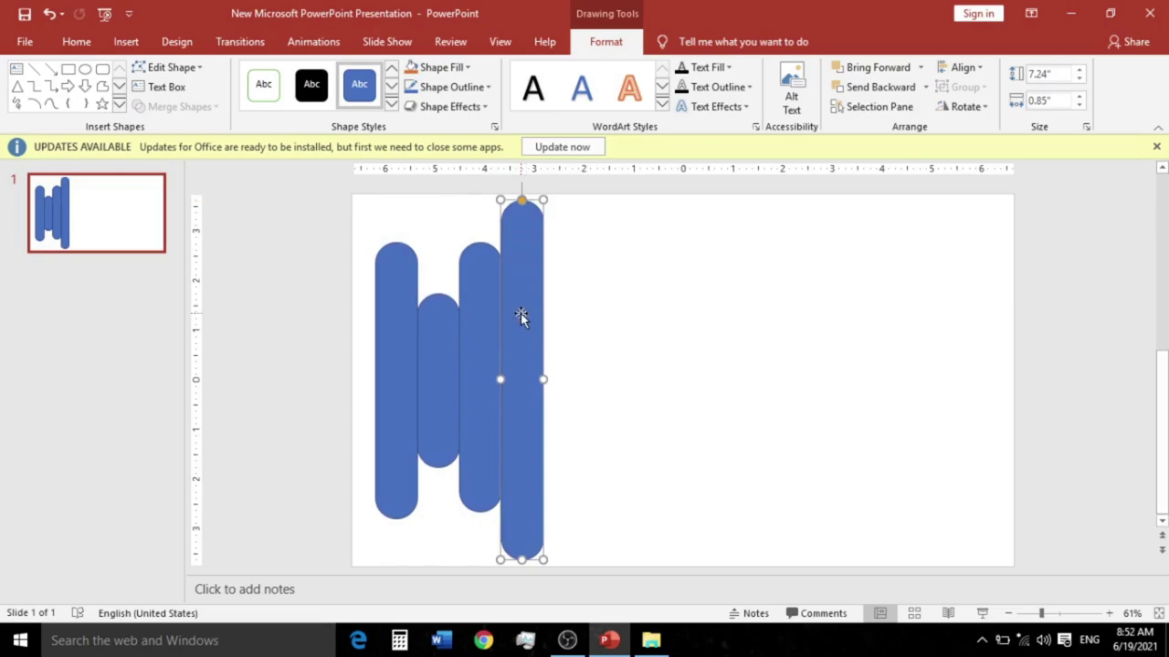
drag(521, 315, 522, 314)
Ctrl-drag copies of the first two bars to the right of the tallest bar.
key(shift+Tab)
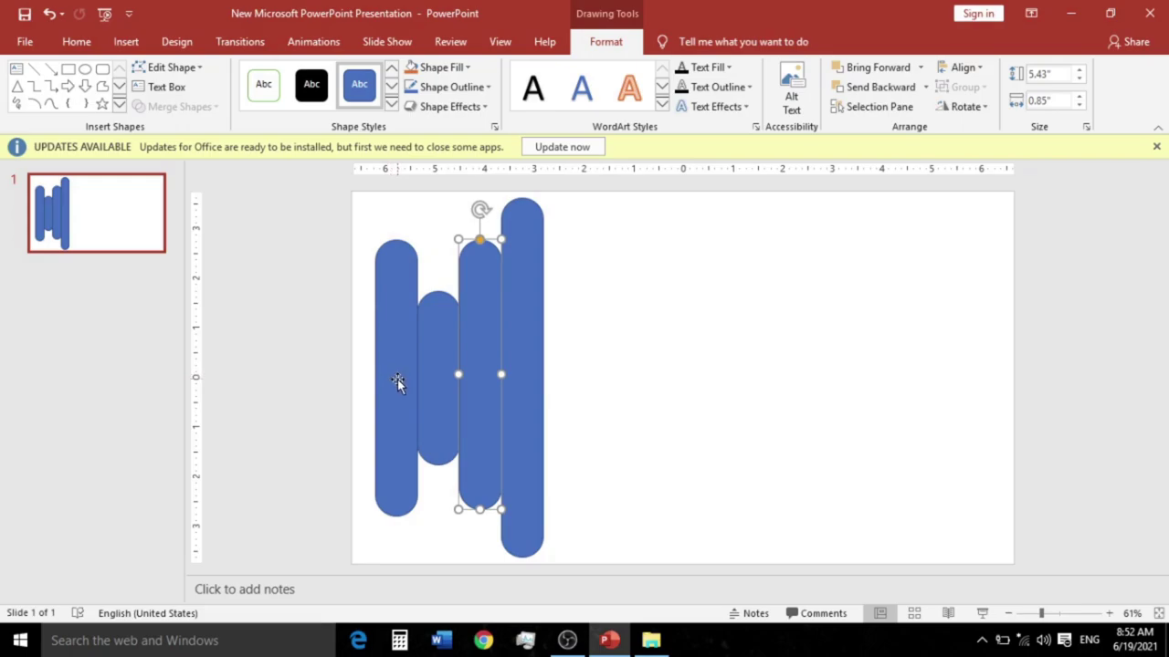
click(397, 381)
shift+click(436, 391)
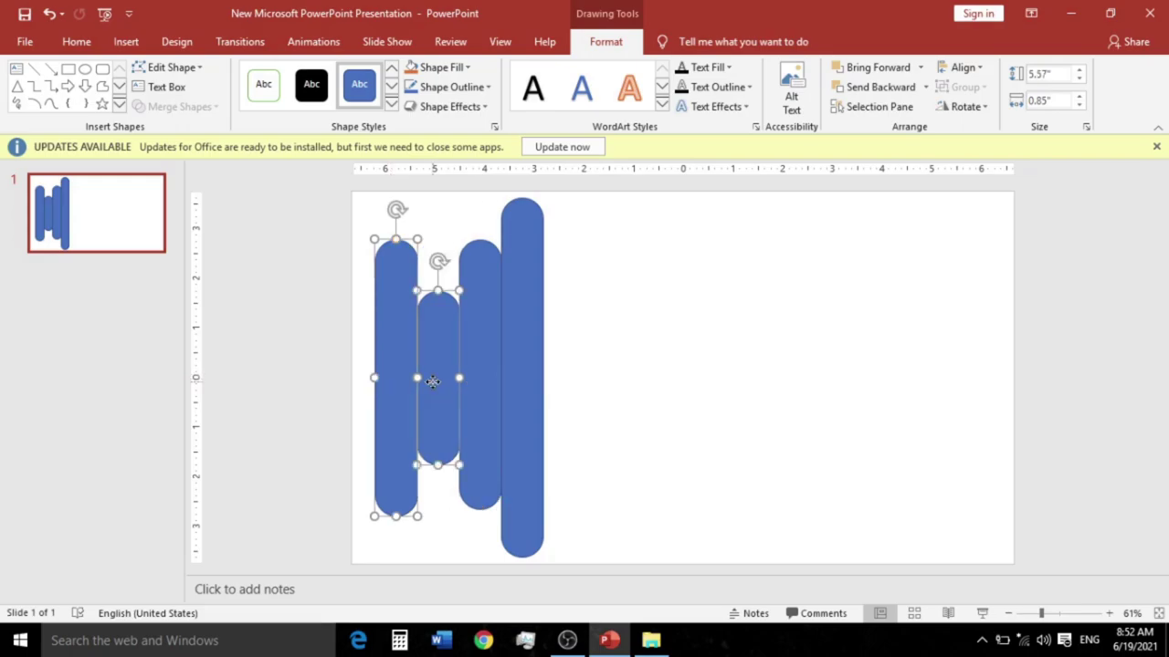
ctrl+drag(450, 362, 601, 342)
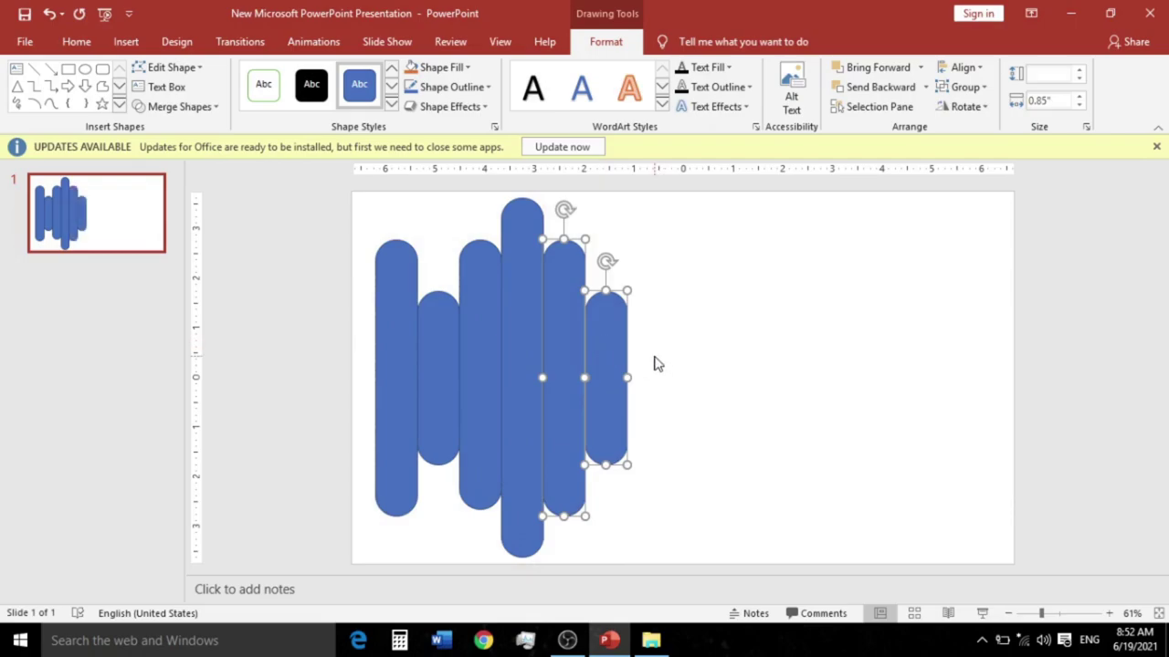
click(654, 363)
click(623, 363)
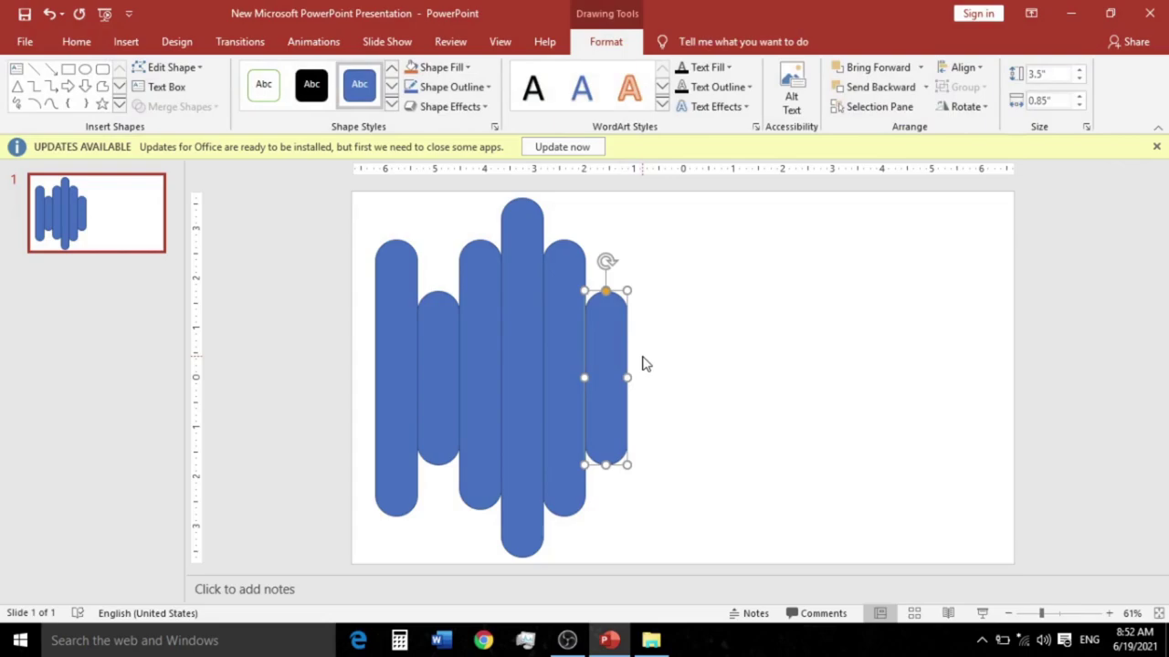
click(480, 367)
Copy the third and tallest bars, then the next two bars, further right along the row.
shift+click(508, 367)
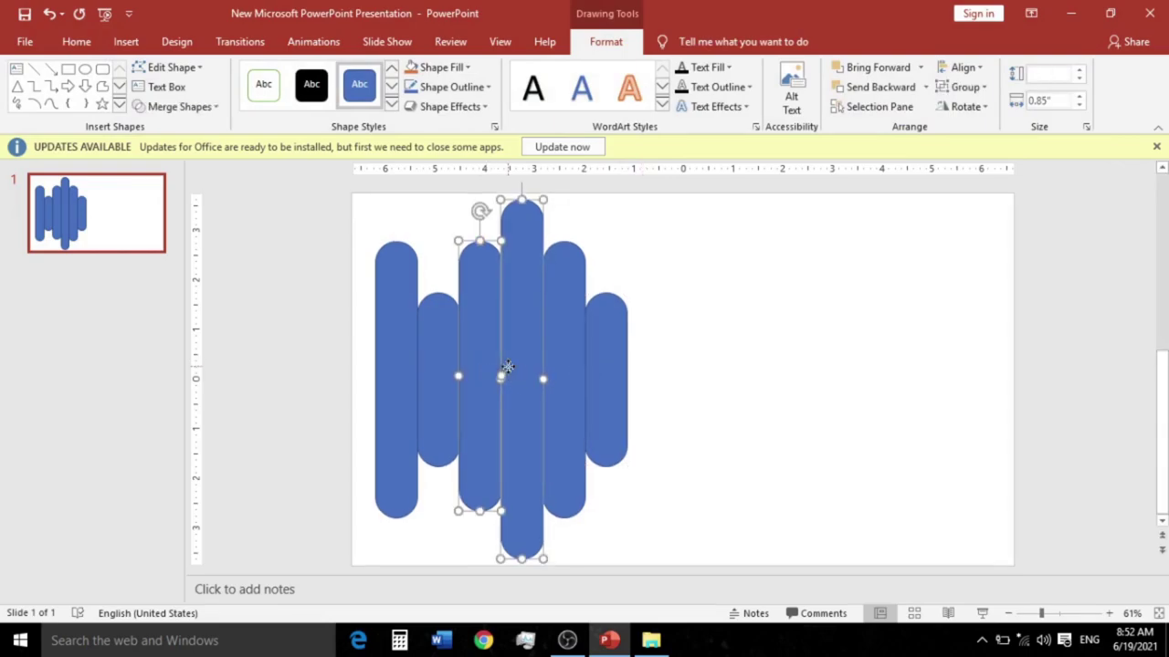
drag(507, 367, 692, 347)
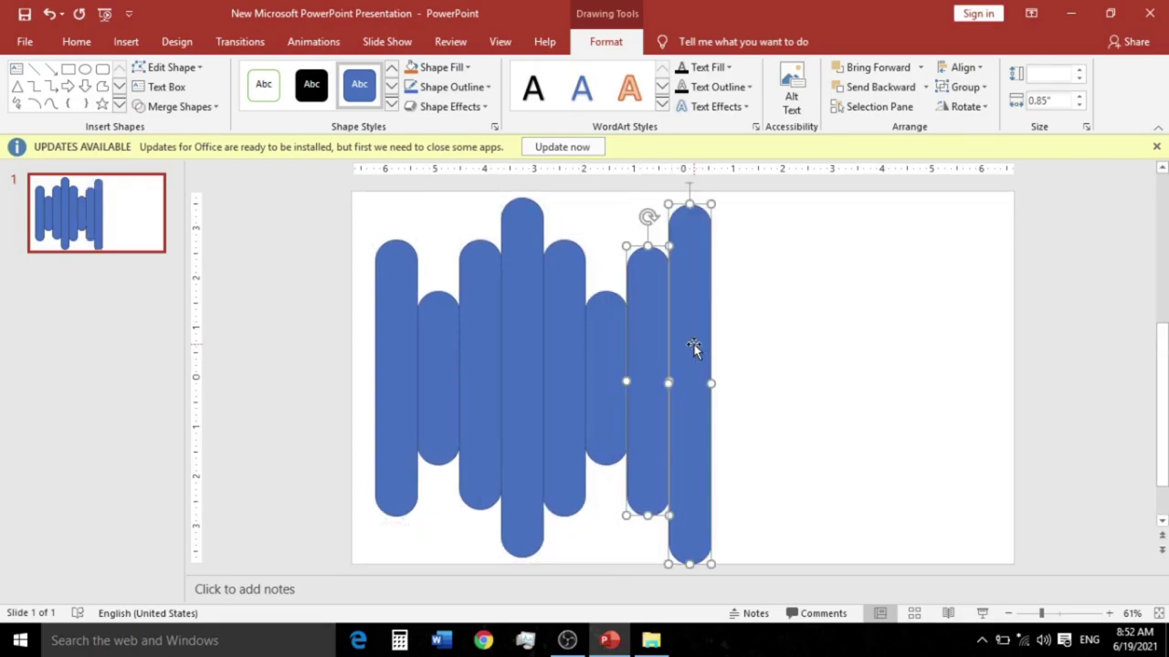
click(575, 344)
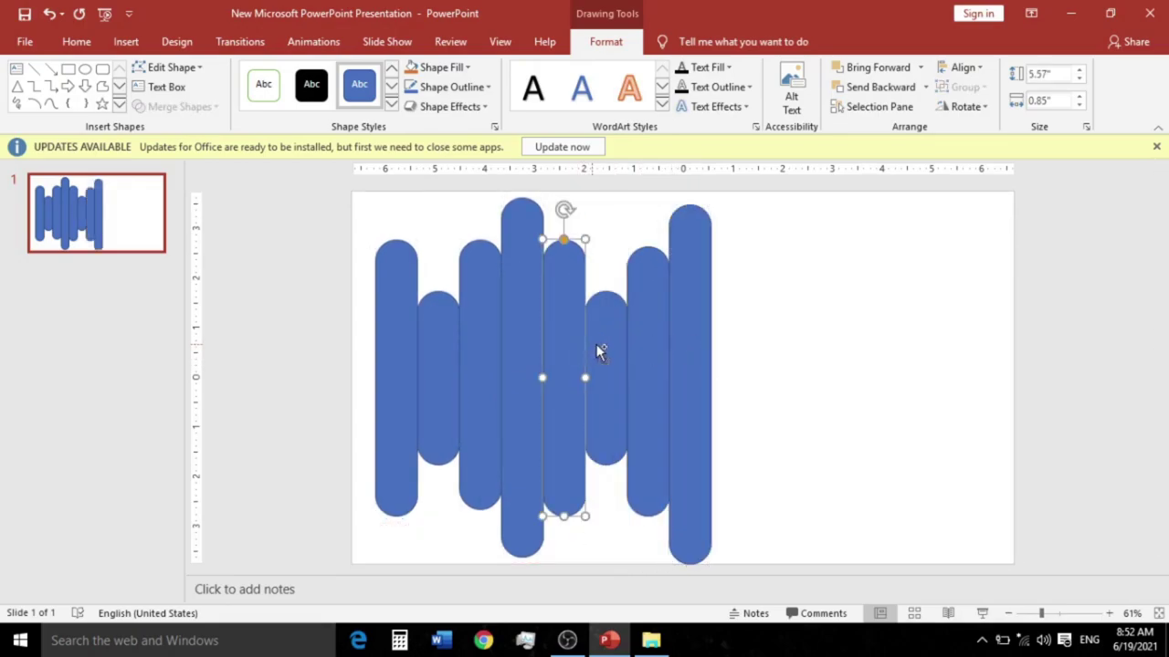
shift+click(607, 353)
mouse_move(616, 353)
mouse_down()
mouse_move(790, 354)
mouse_move(785, 345)
mouse_up()
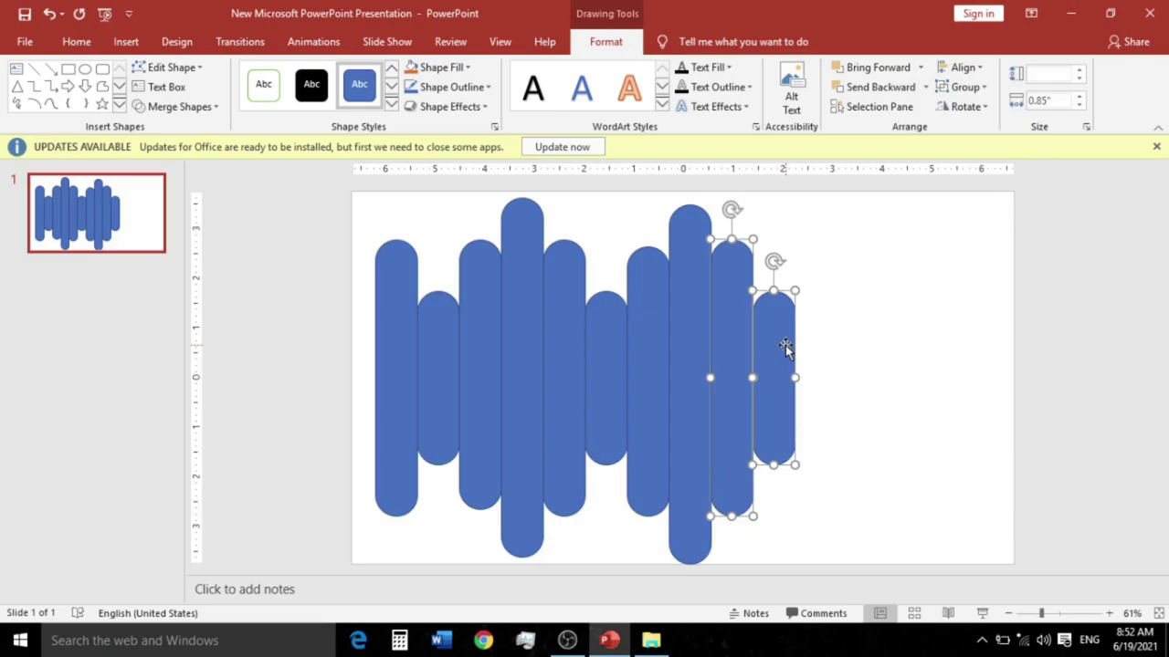
Lengthen the fifth bar to 6.1 inches and the second-from-right bar to 6.41 inches, tops aligned.
click(563, 254)
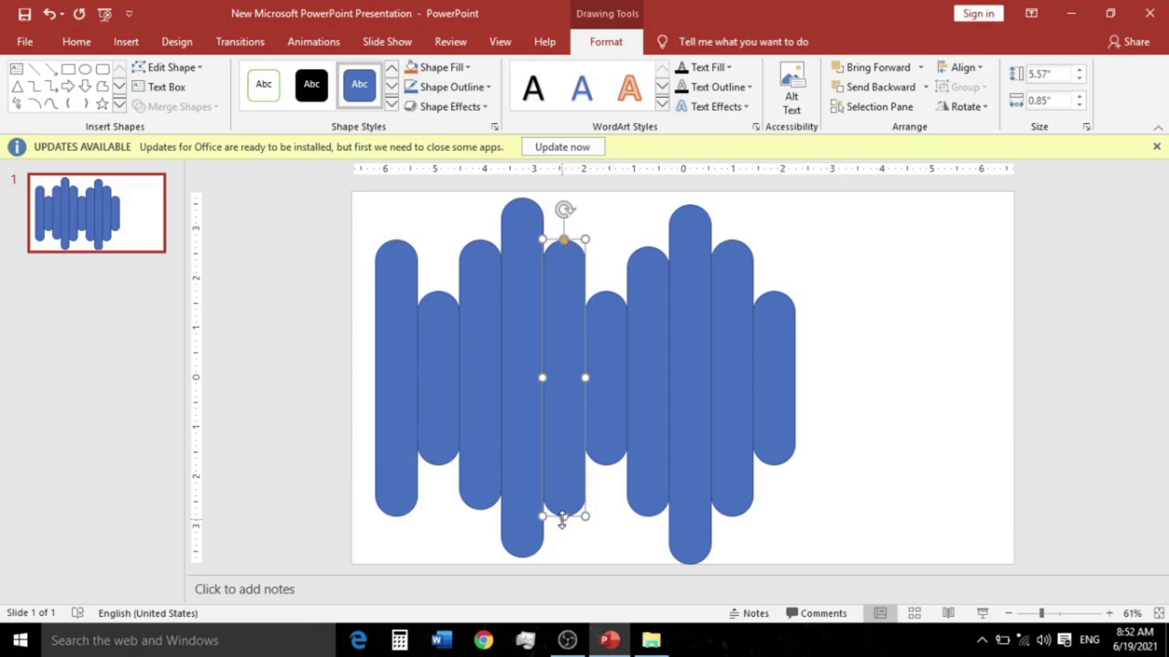
drag(563, 517, 562, 542)
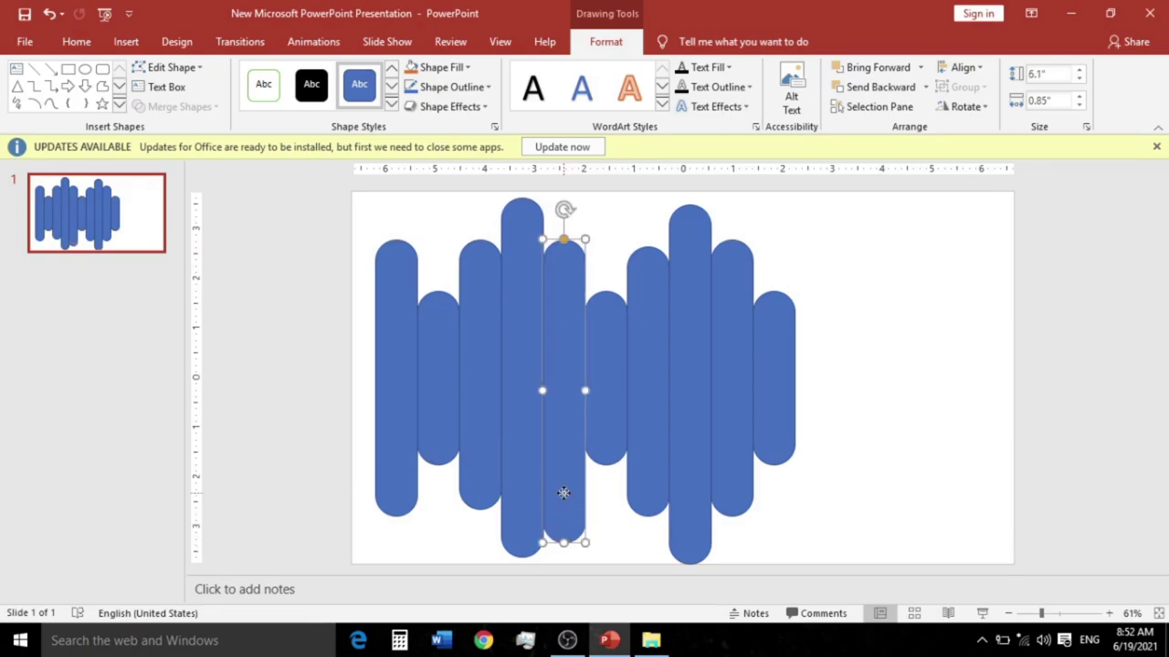
drag(564, 493, 564, 487)
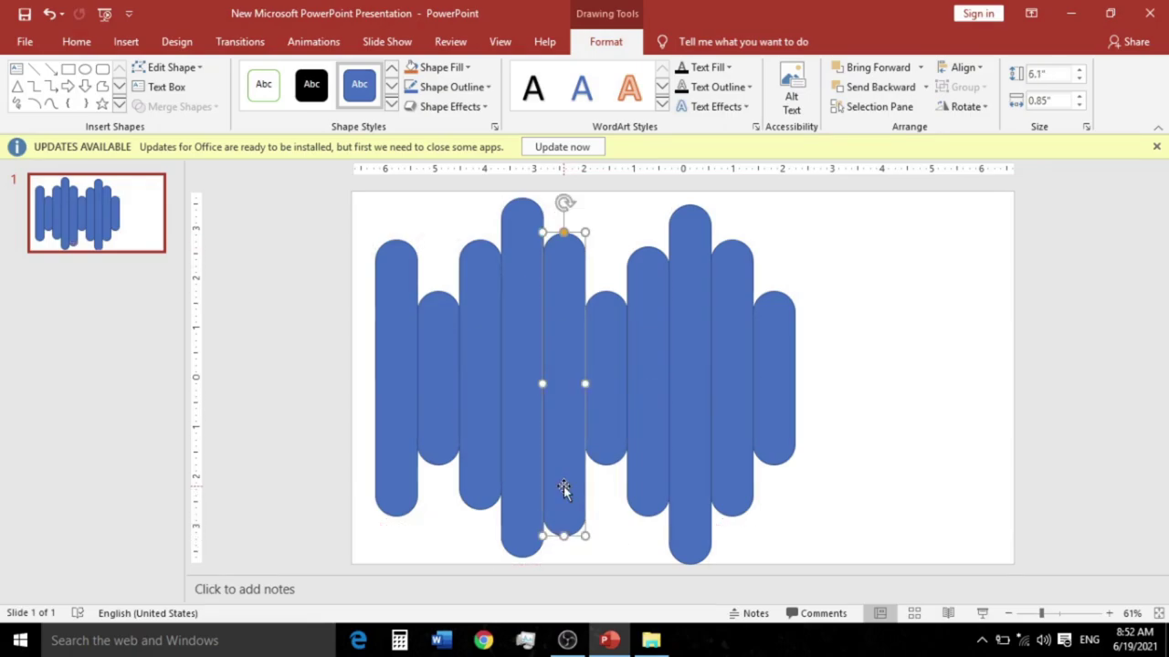
click(749, 335)
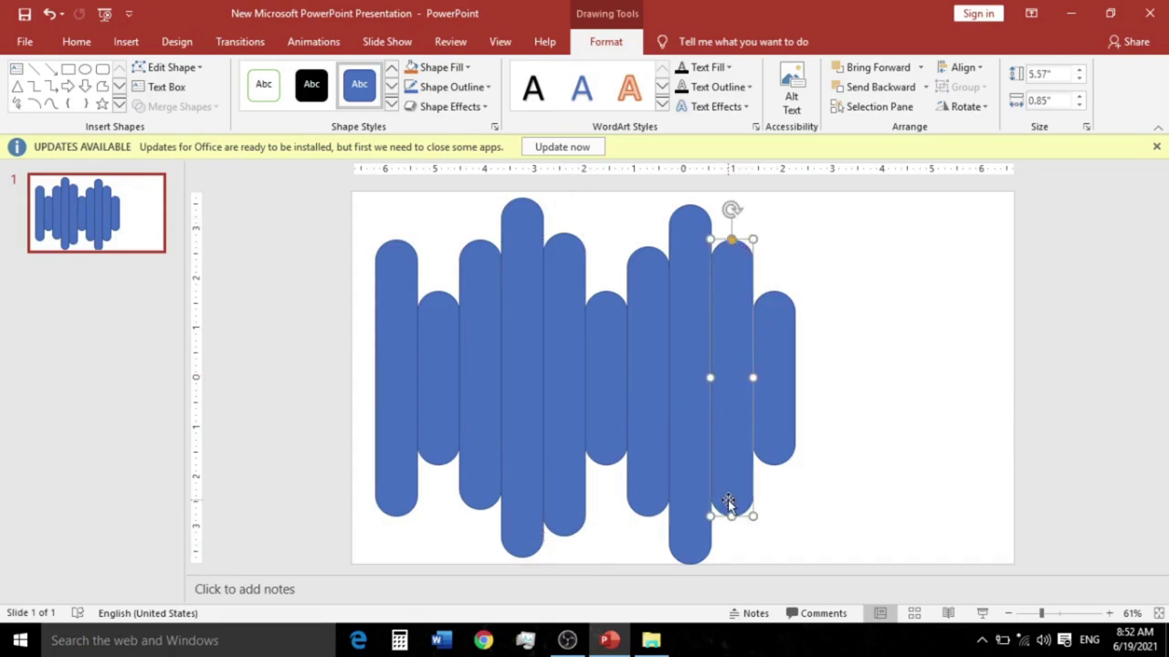
drag(730, 517, 731, 557)
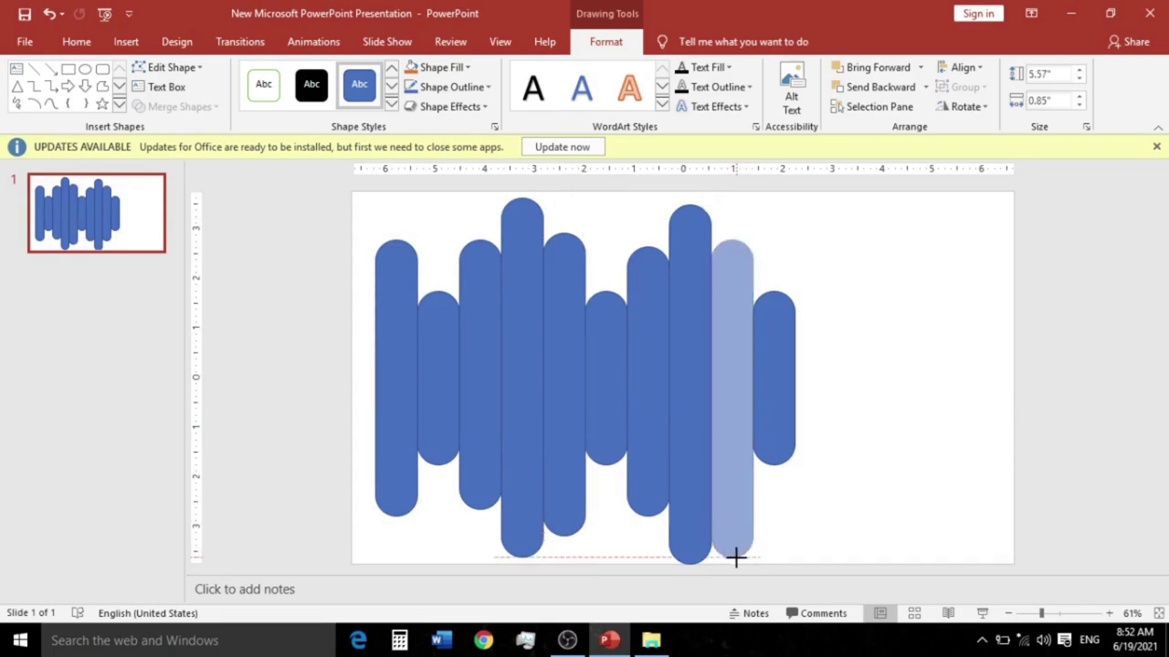
drag(733, 499, 730, 458)
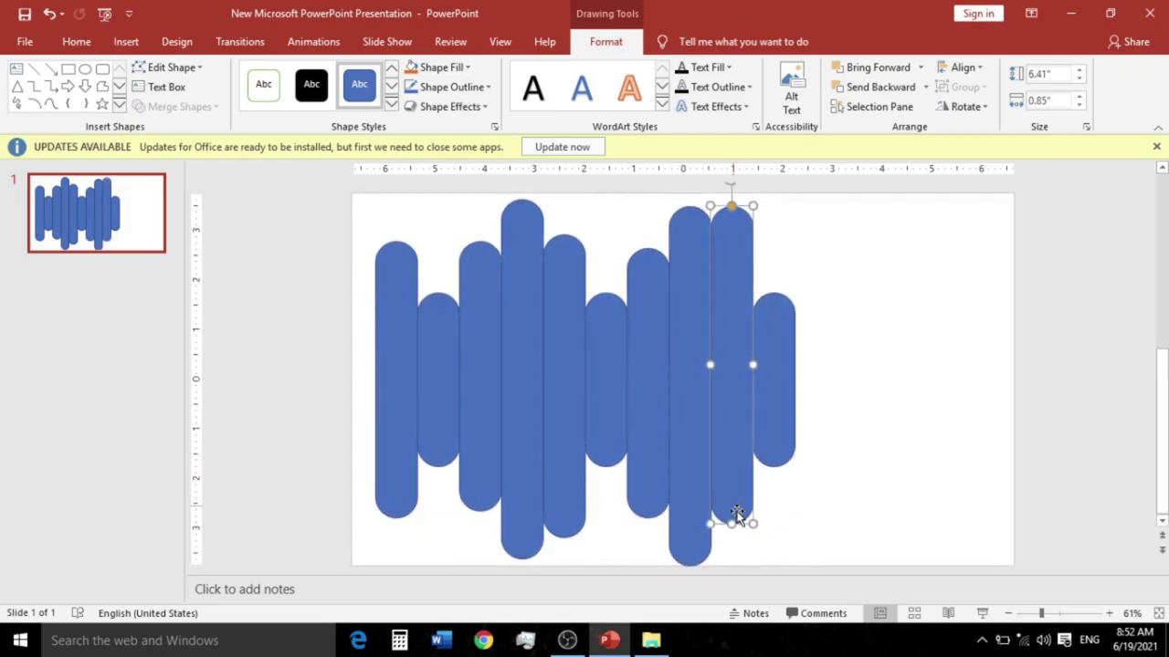
drag(730, 517, 732, 551)
Stretch the short rightmost bar down to full height.
click(780, 427)
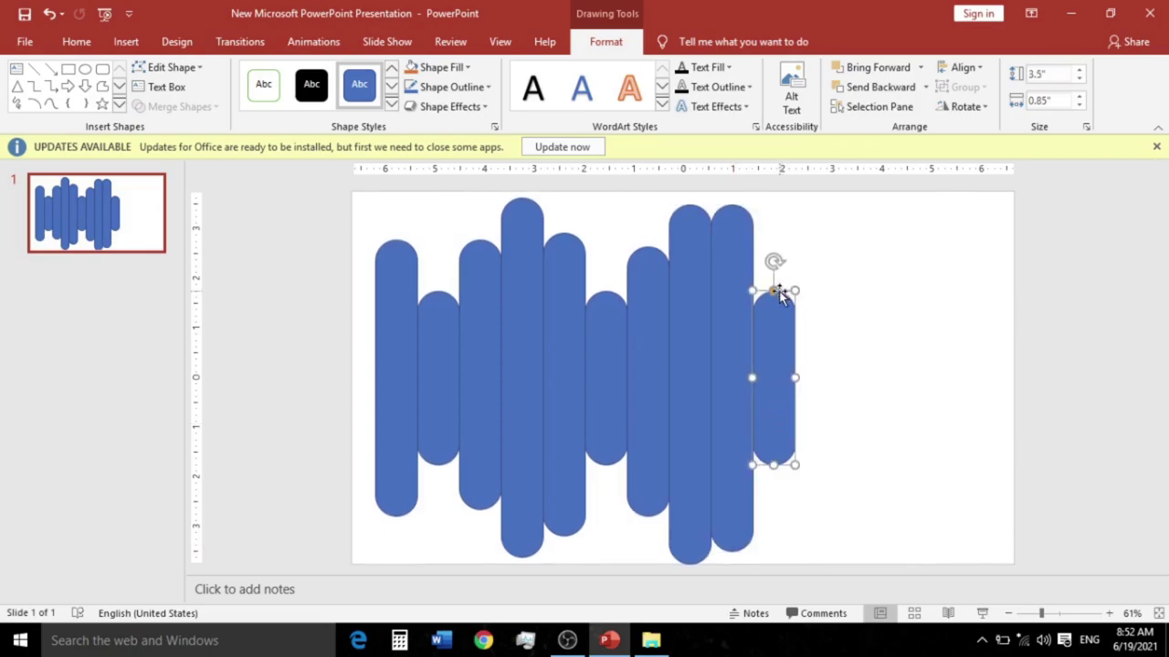
drag(773, 464, 777, 552)
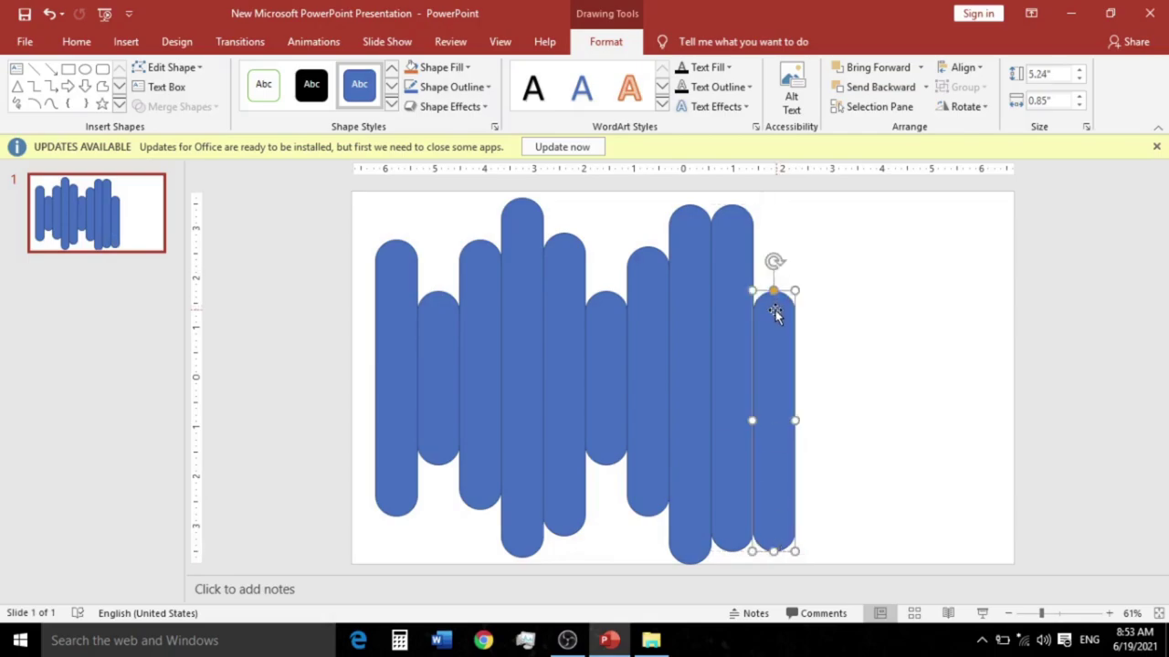
drag(774, 318, 773, 233)
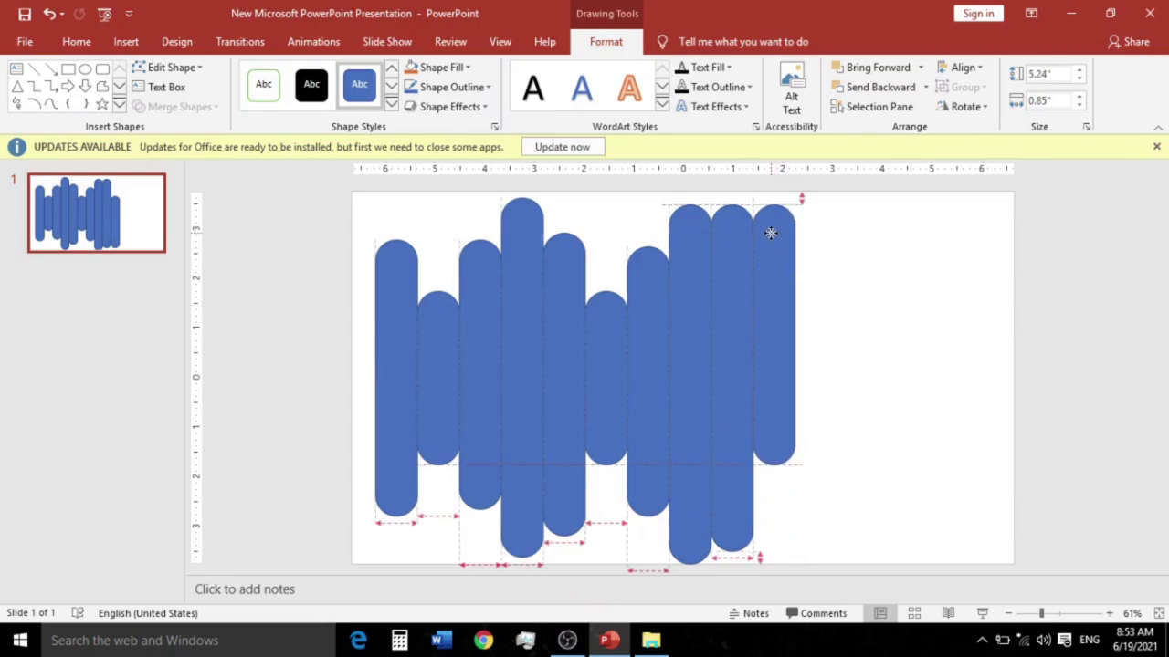
drag(773, 467, 774, 550)
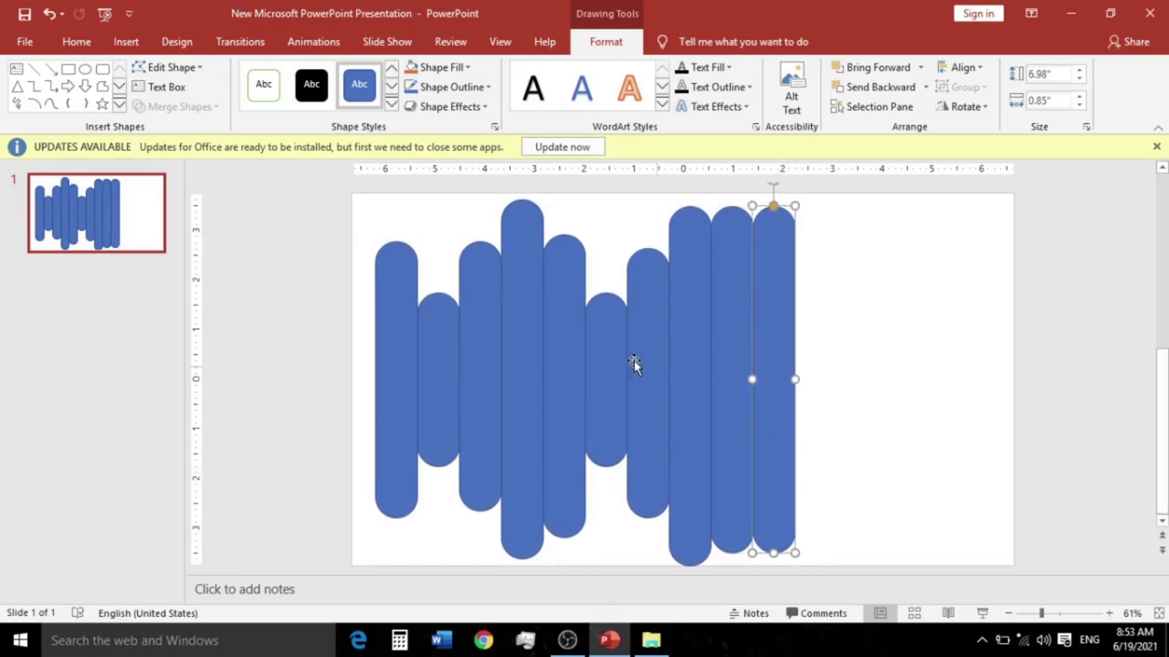
Duplicate three selected bars to the right, then delete the misplaced copies.
shift+click(610, 361)
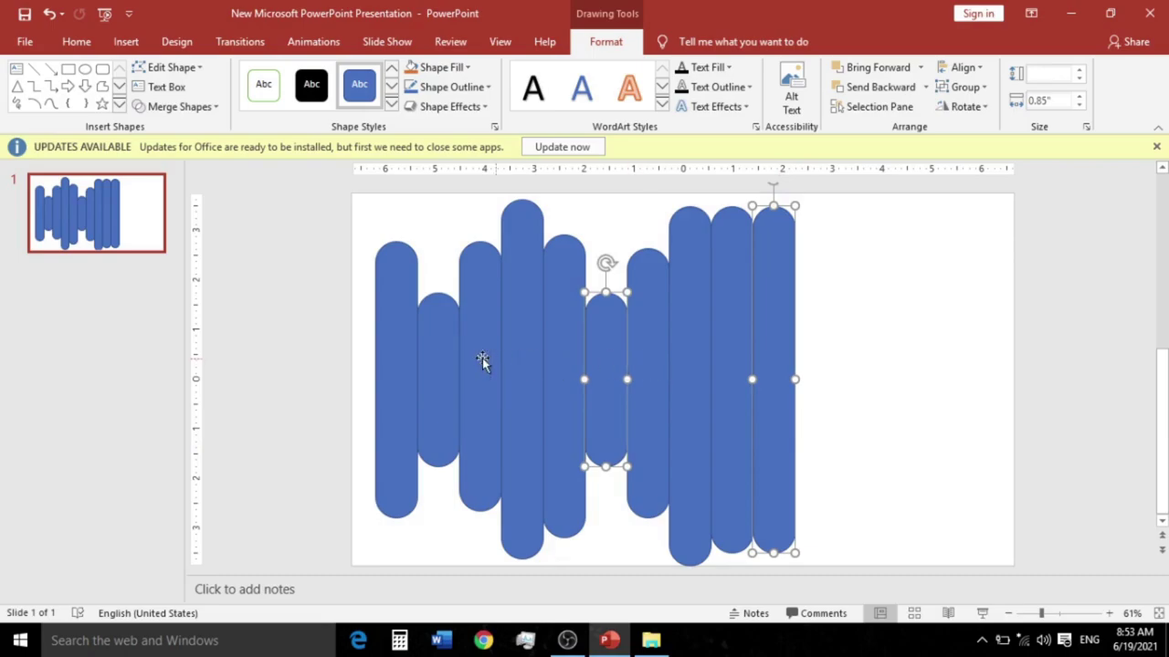
shift+click(405, 386)
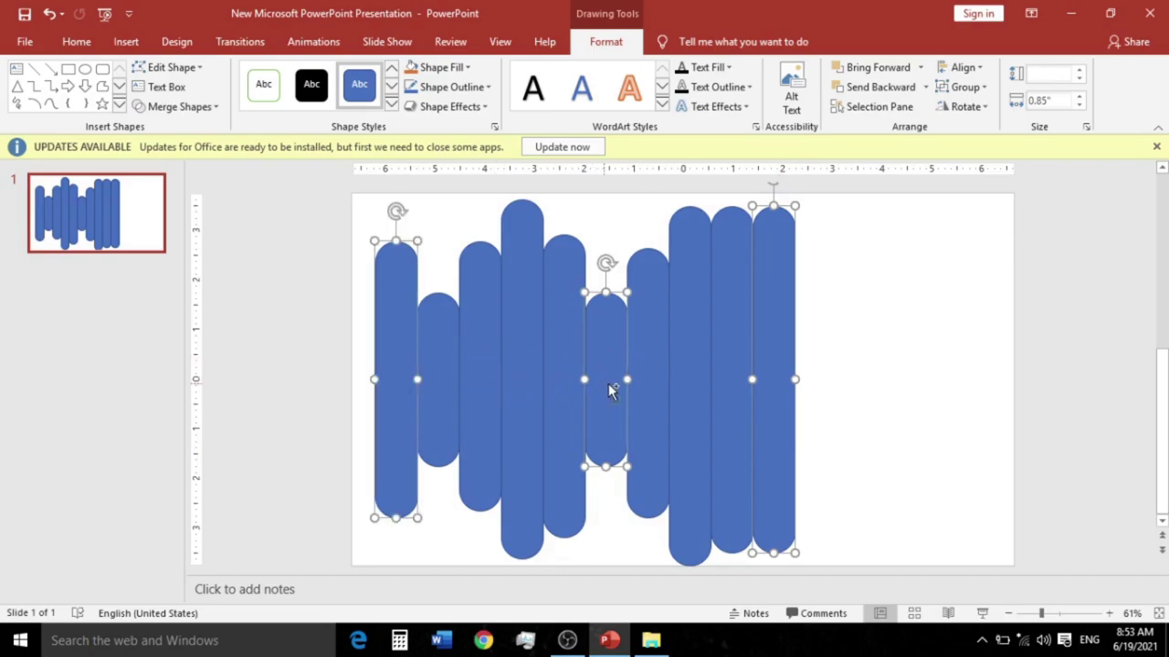
shift+click(610, 388)
shift+click(447, 382)
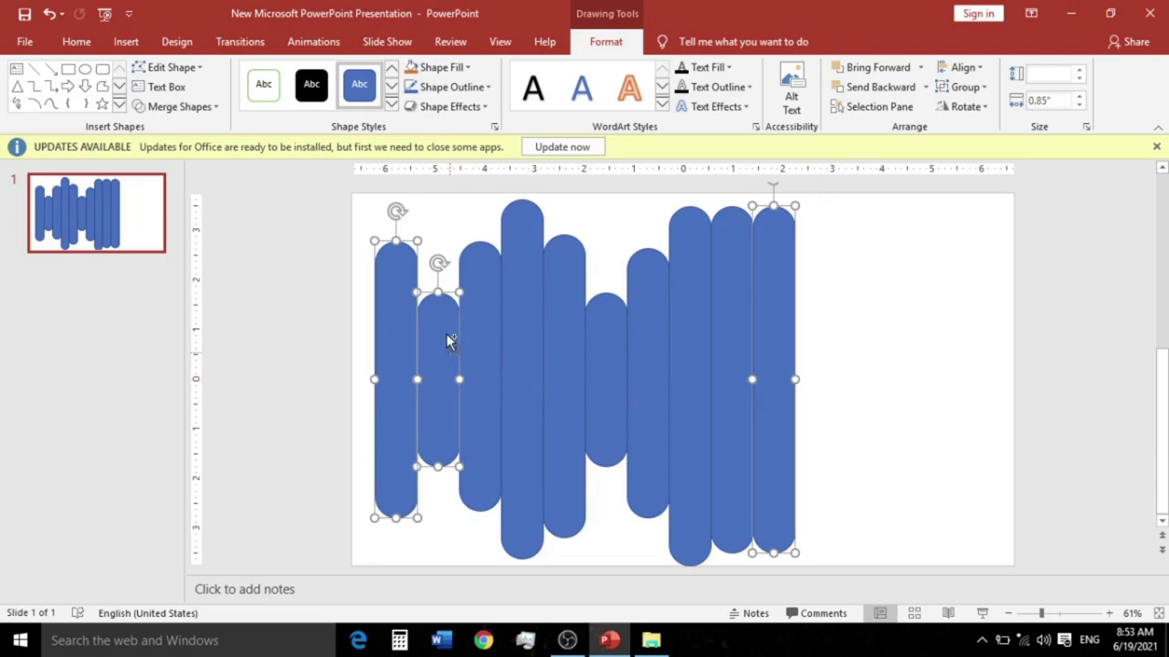
drag(448, 336, 462, 312)
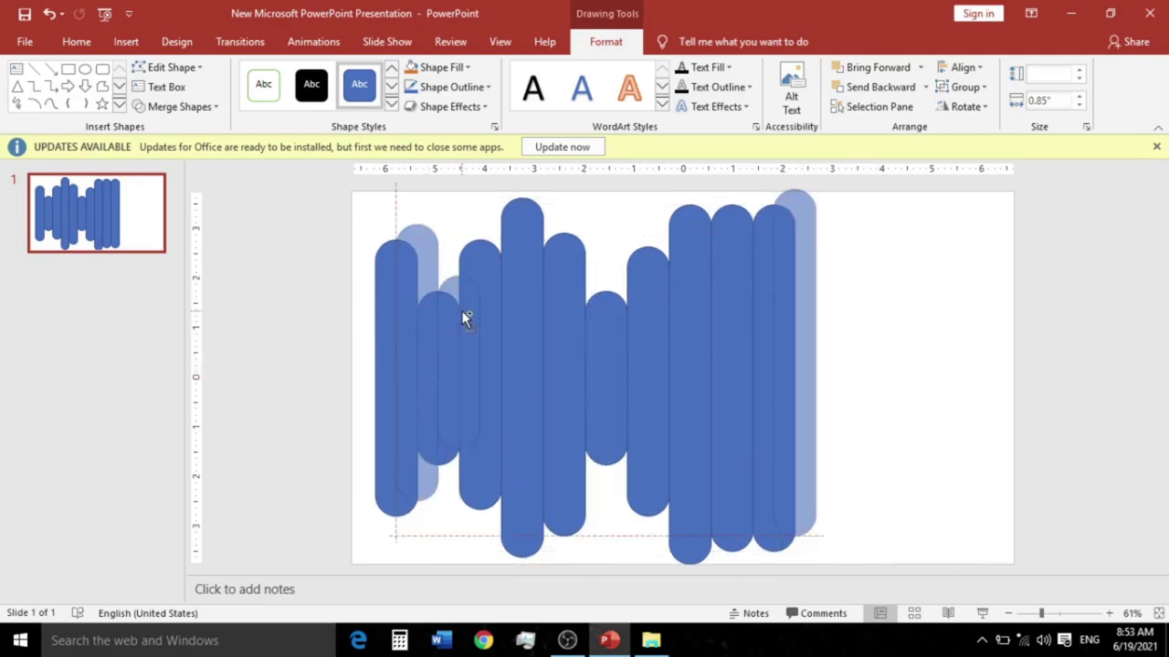
drag(462, 312, 864, 328)
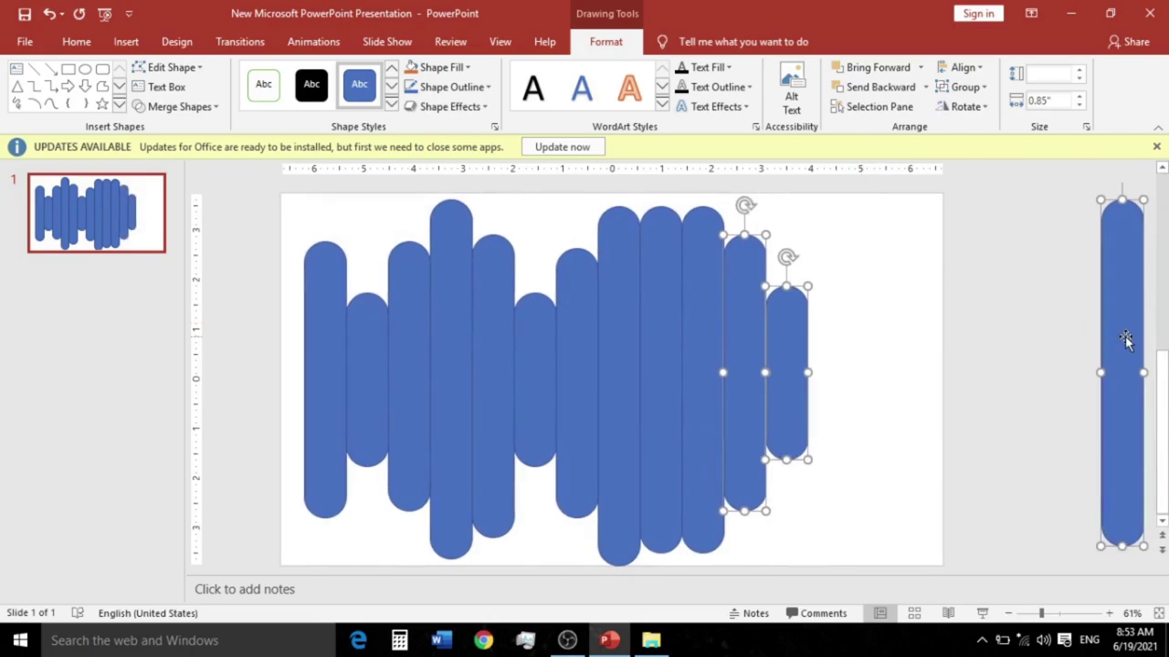
key(Delete)
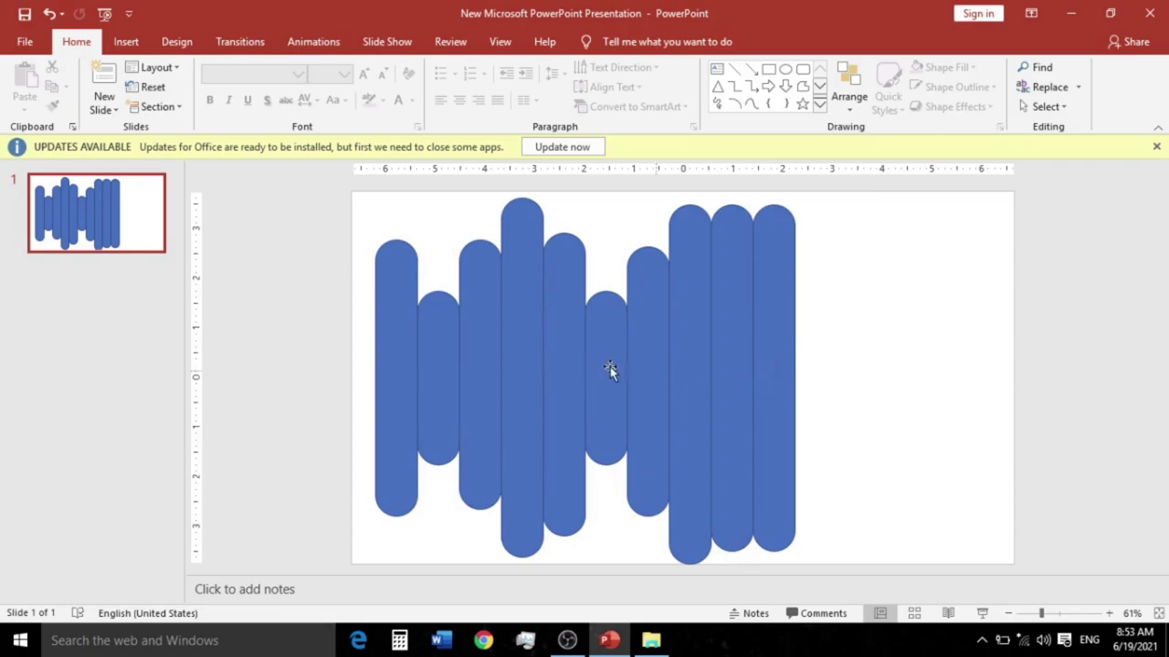
Copy the first two bars, then the fourth and fifth bars, to the wave's right end.
click(408, 378)
shift+click(453, 373)
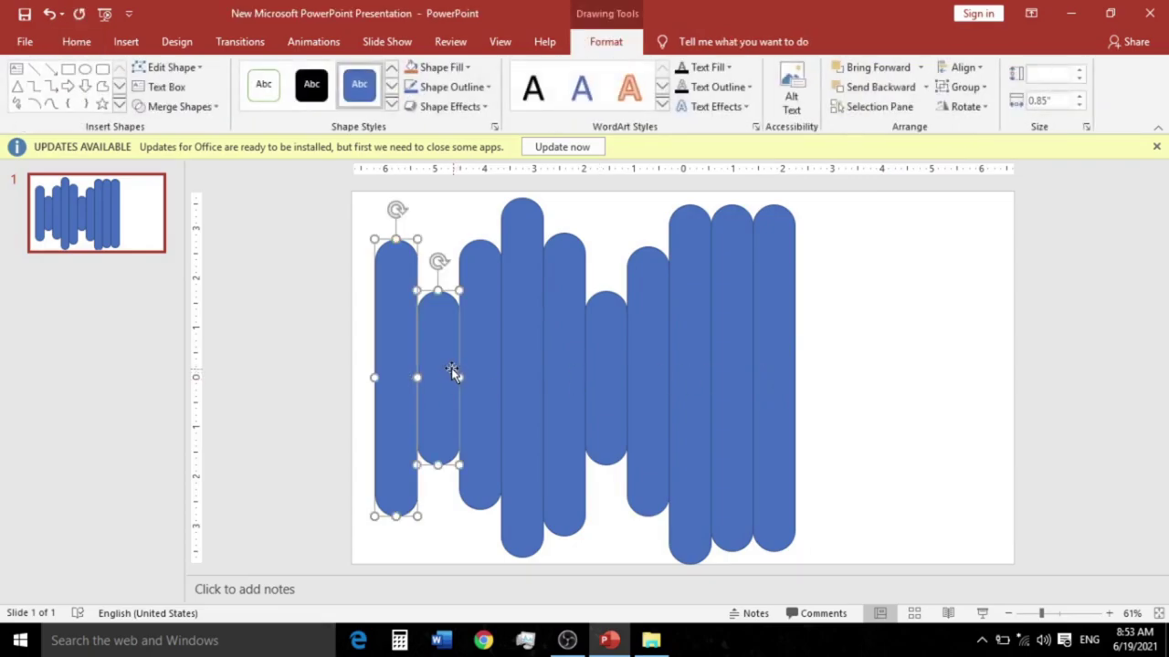
drag(443, 369, 865, 372)
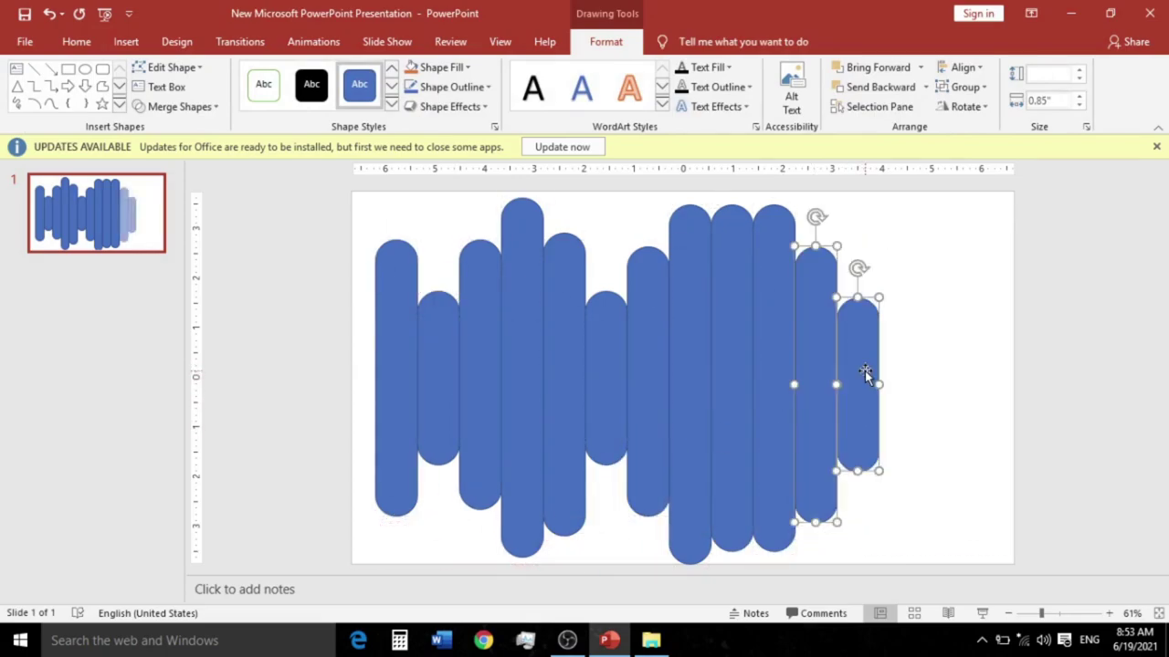
click(535, 369)
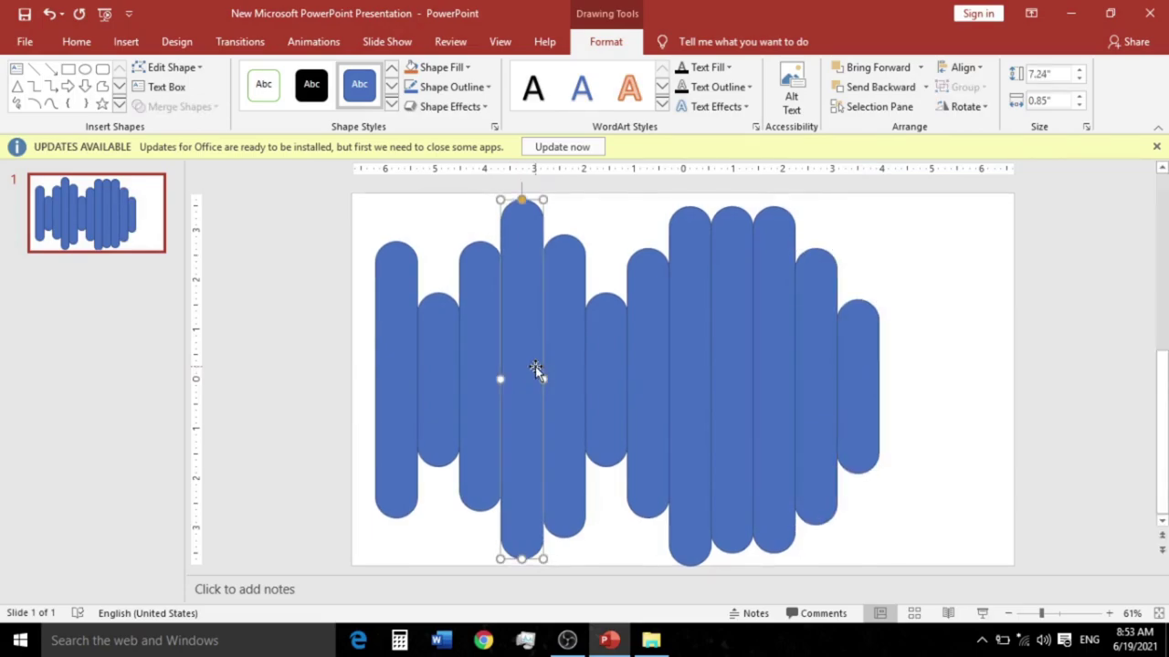
shift+click(561, 373)
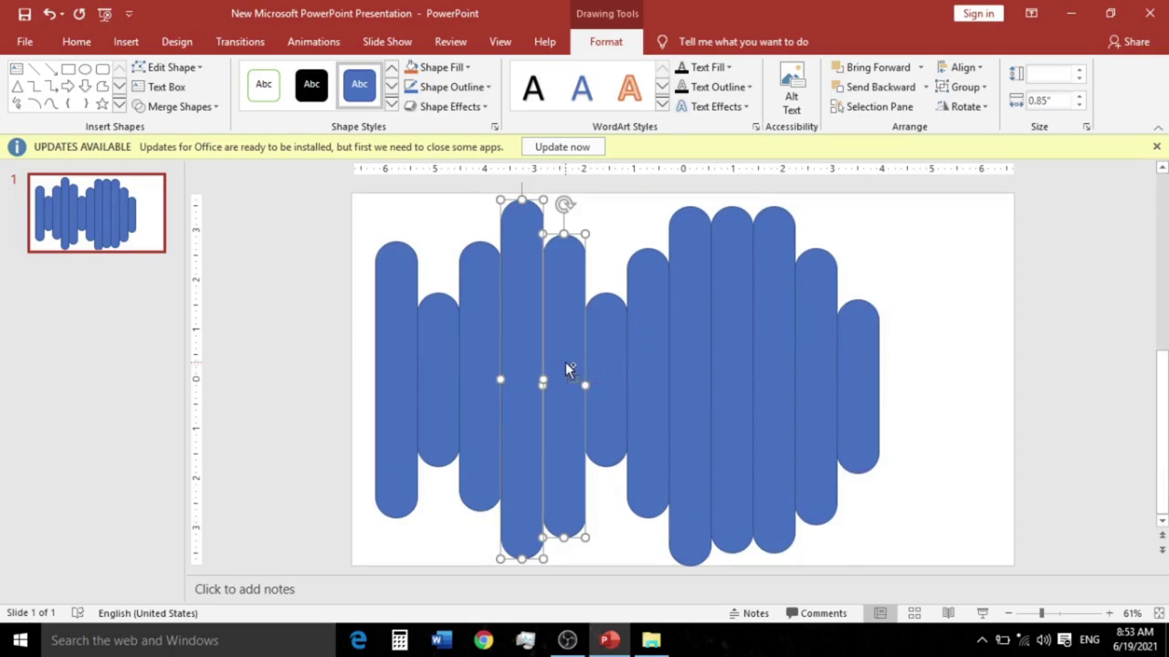
drag(565, 362, 946, 361)
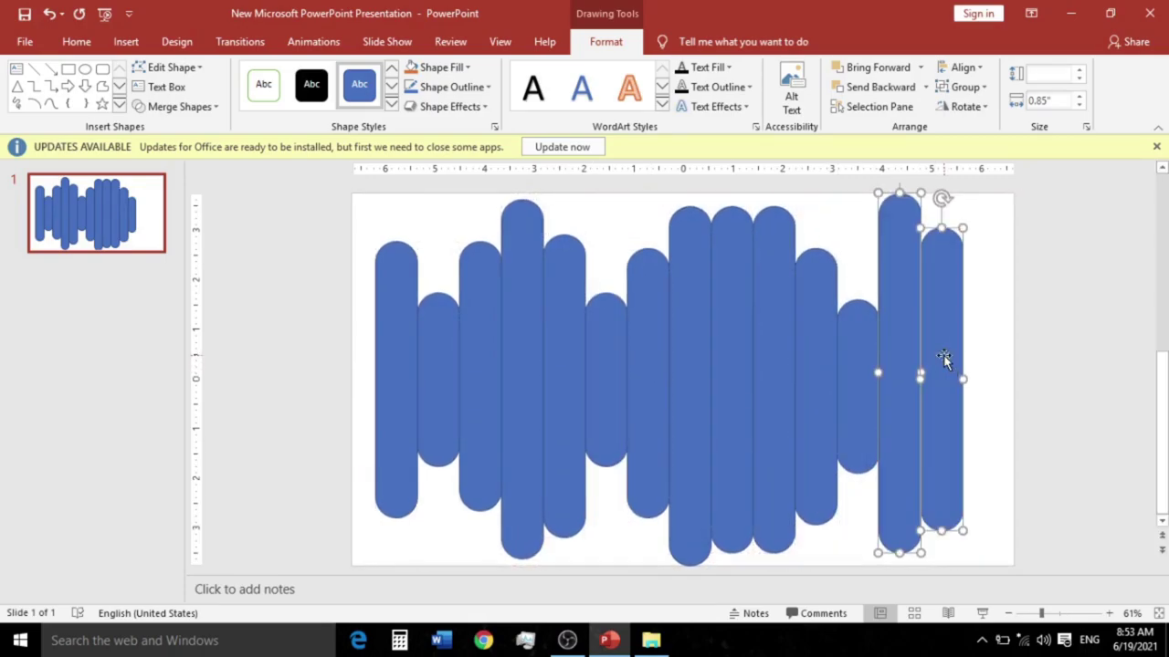
Copy the 5.43-inch third bar to the far right as the wave's last bar.
click(447, 364)
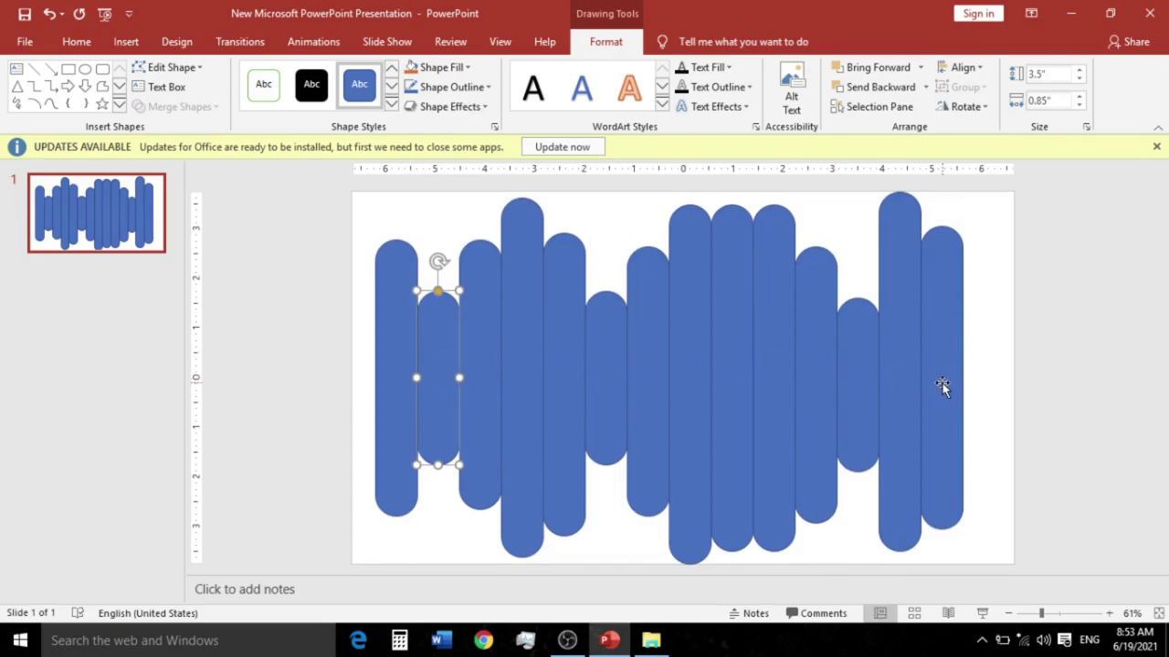
click(492, 391)
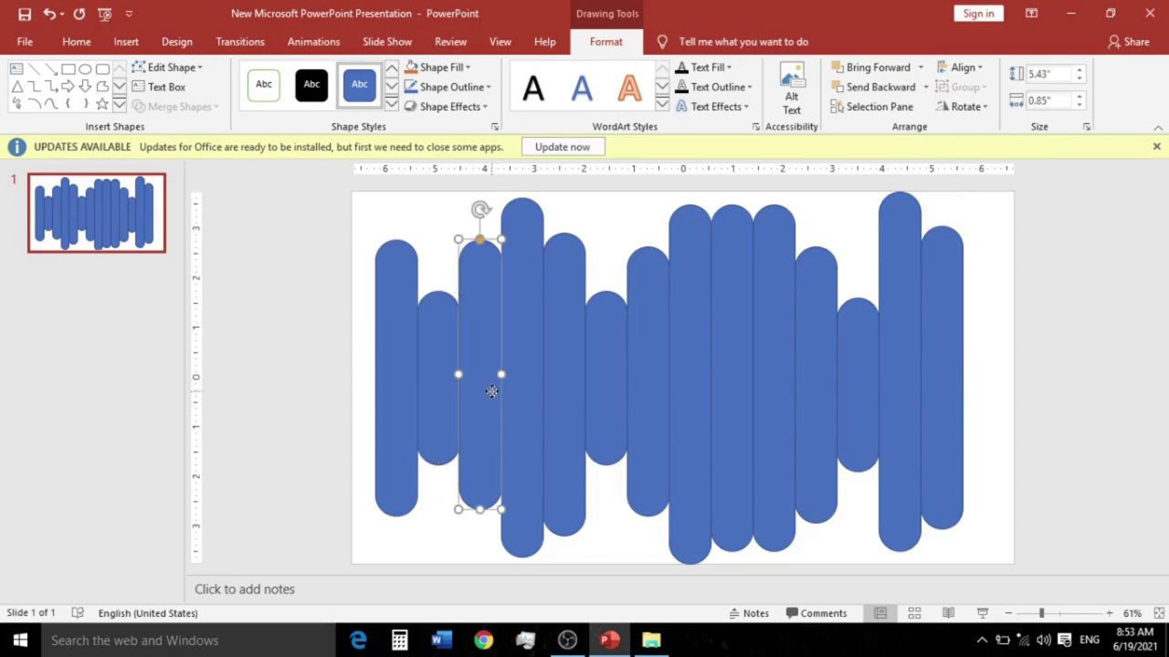
drag(493, 399, 973, 484)
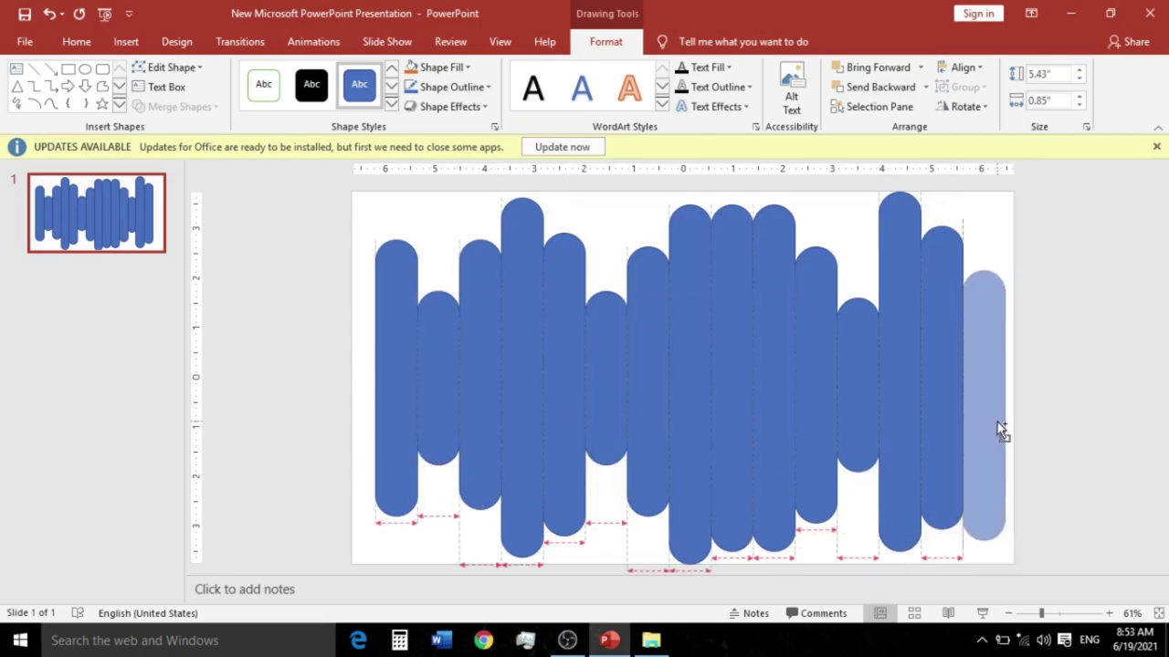
drag(1008, 423, 995, 418)
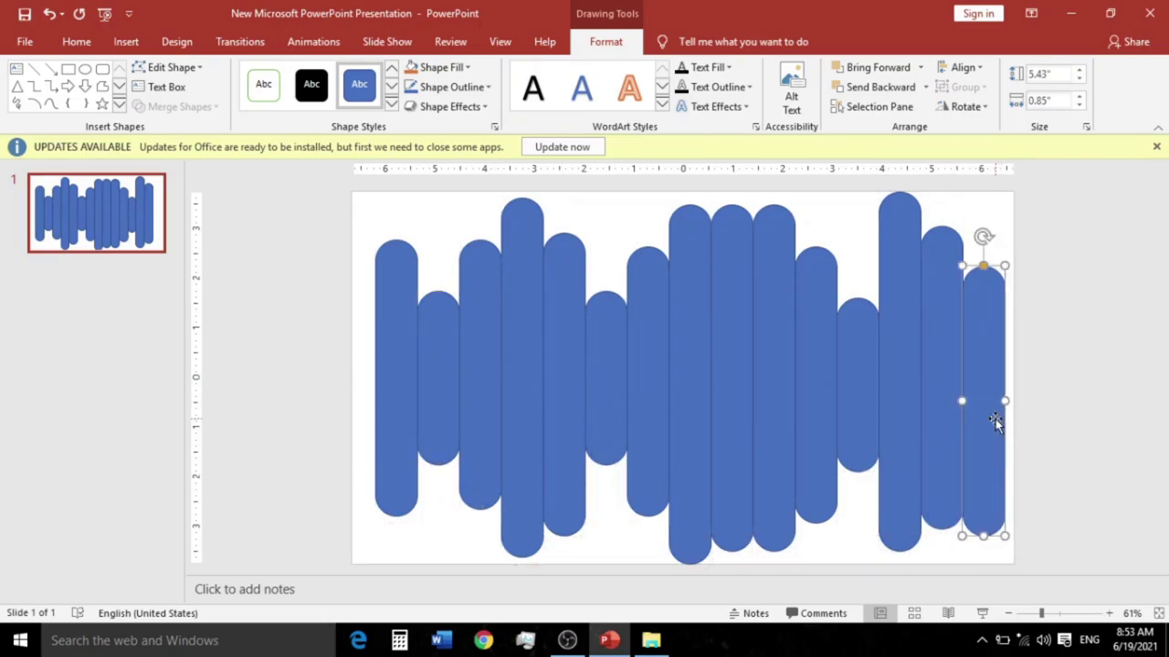
click(654, 412)
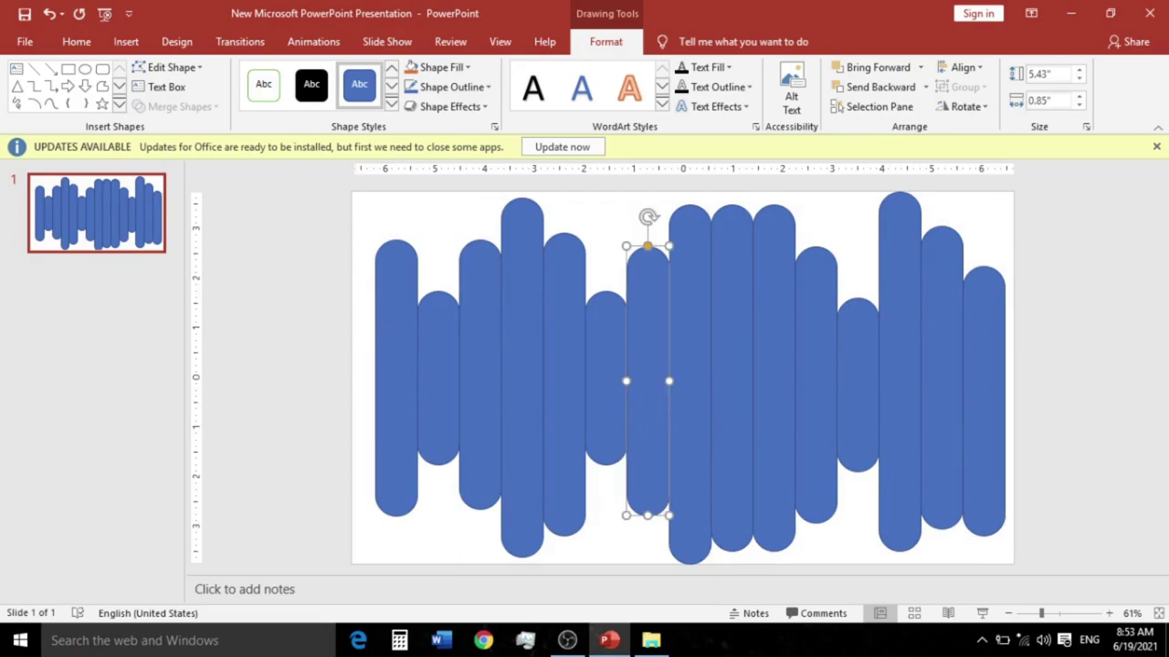
click(1008, 614)
Select all fifteen bars and group them into one 7.5 by 12.67 inch object.
click(1008, 613)
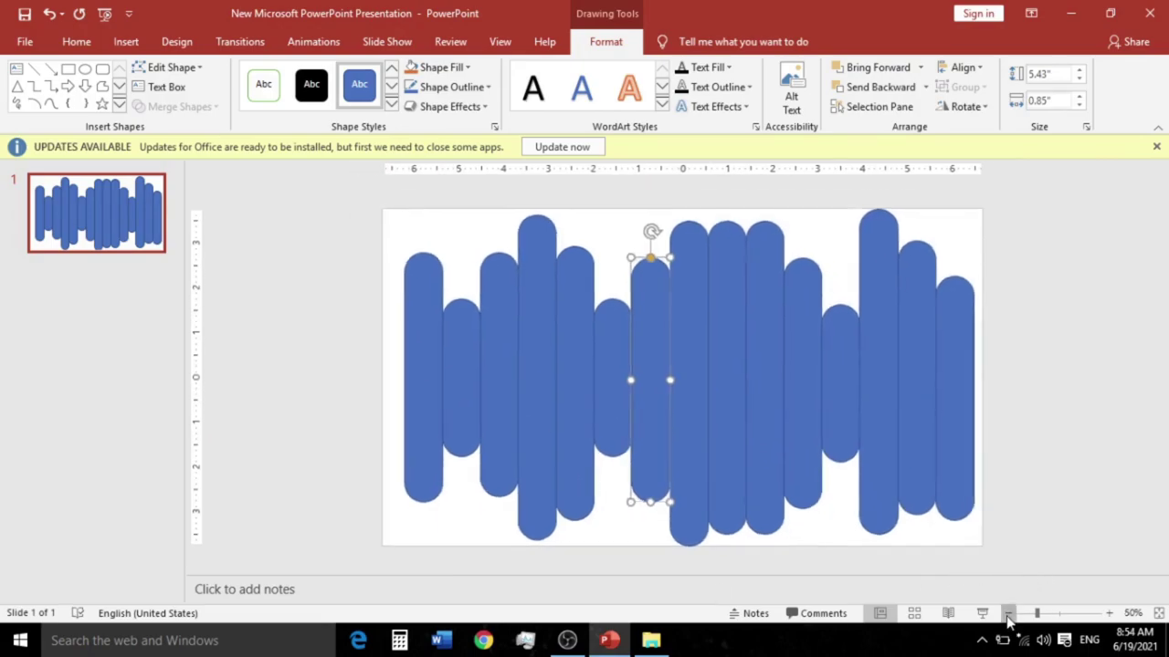
click(1008, 613)
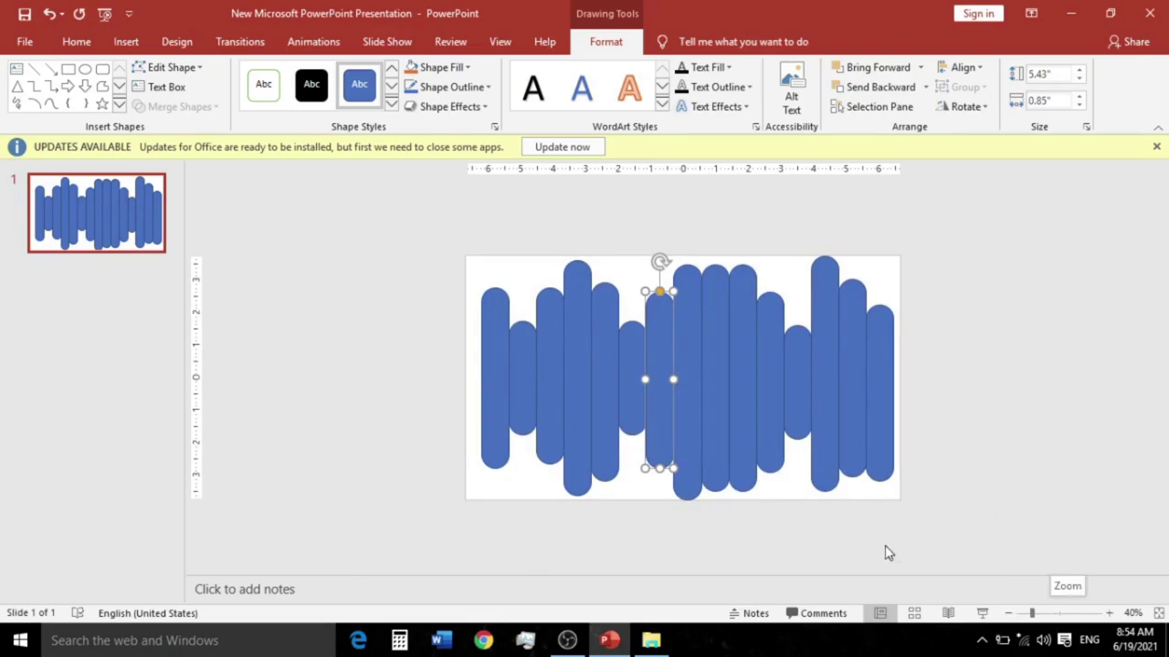
mouse_move(410, 231)
mouse_down()
mouse_move(941, 550)
mouse_move(908, 535)
mouse_up()
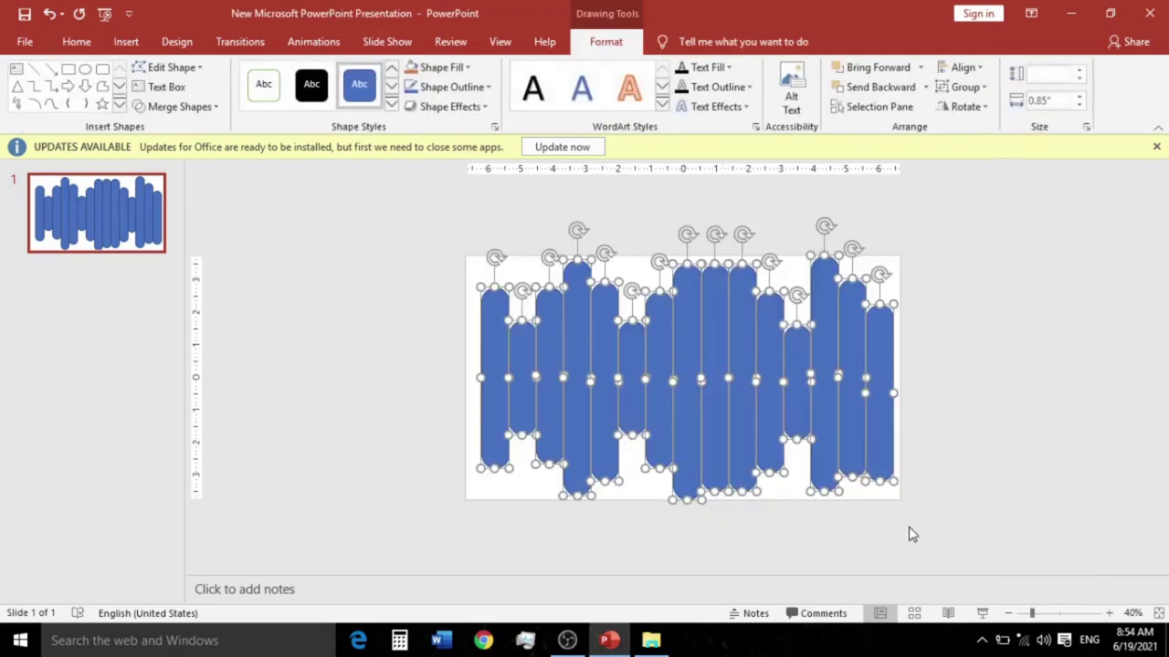
right_click(715, 384)
mouse_move(757, 203)
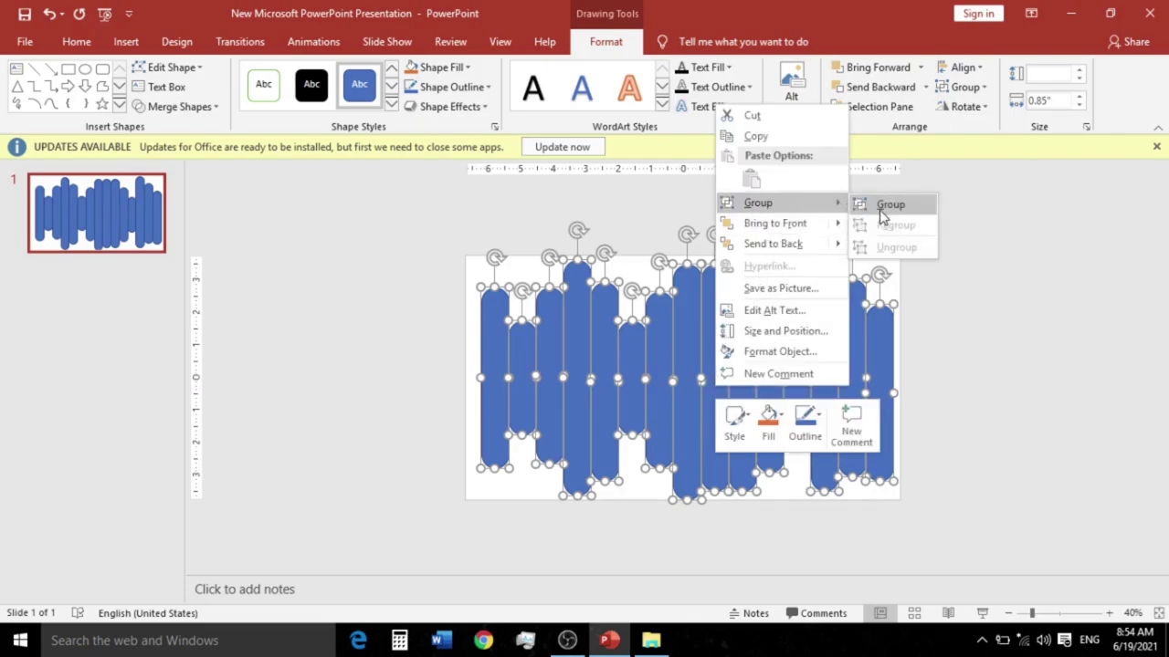
click(891, 204)
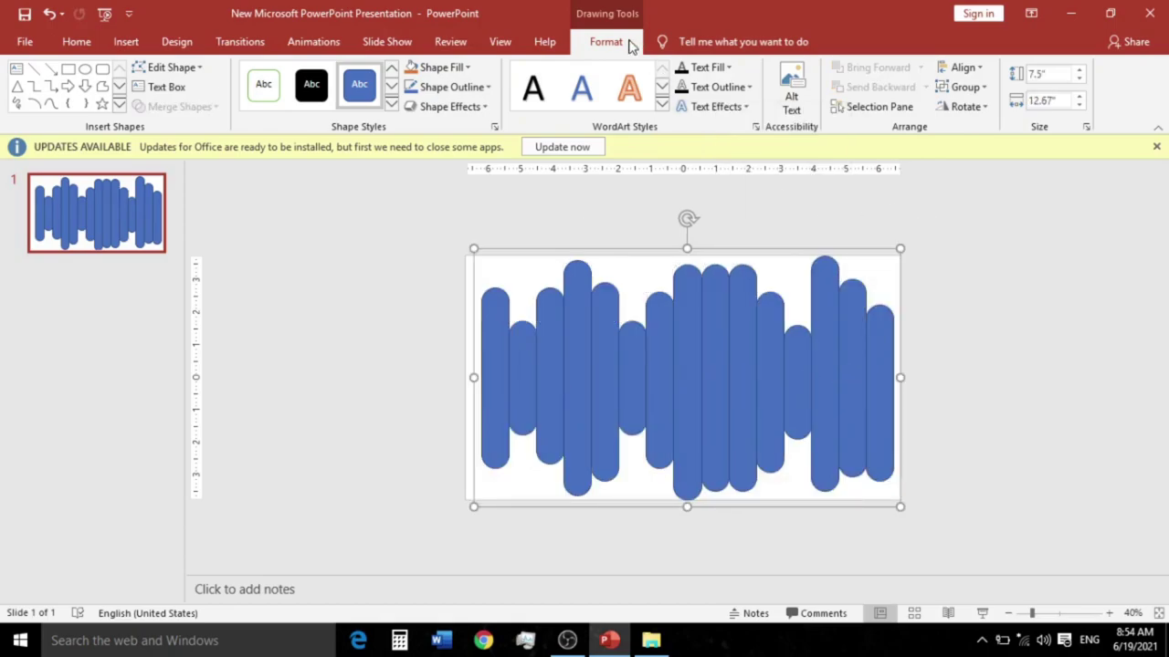
Set the bar group to No Outline and stretch it to 13.33 by 7.5 inches across the slide.
click(485, 89)
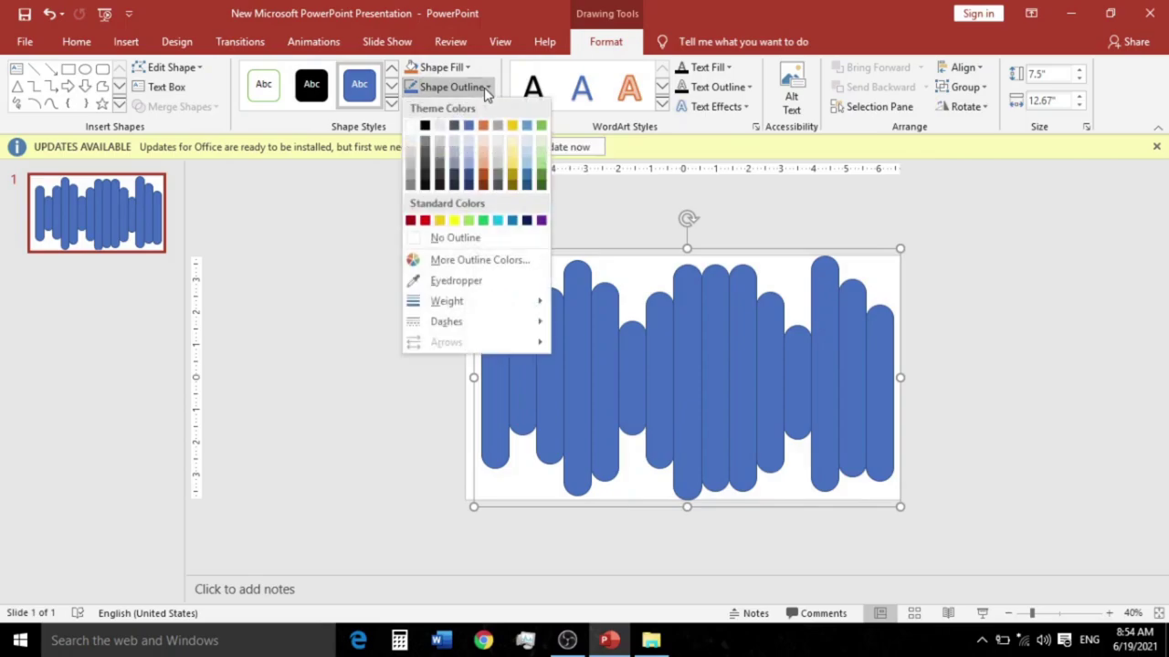
click(468, 239)
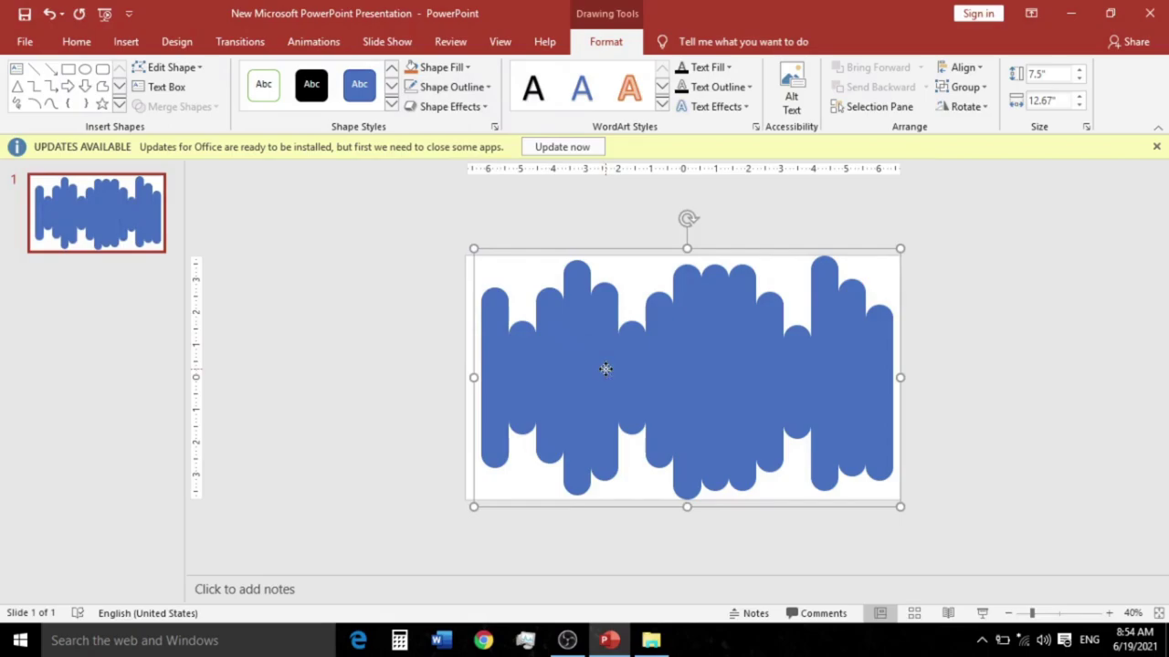
drag(605, 373, 600, 372)
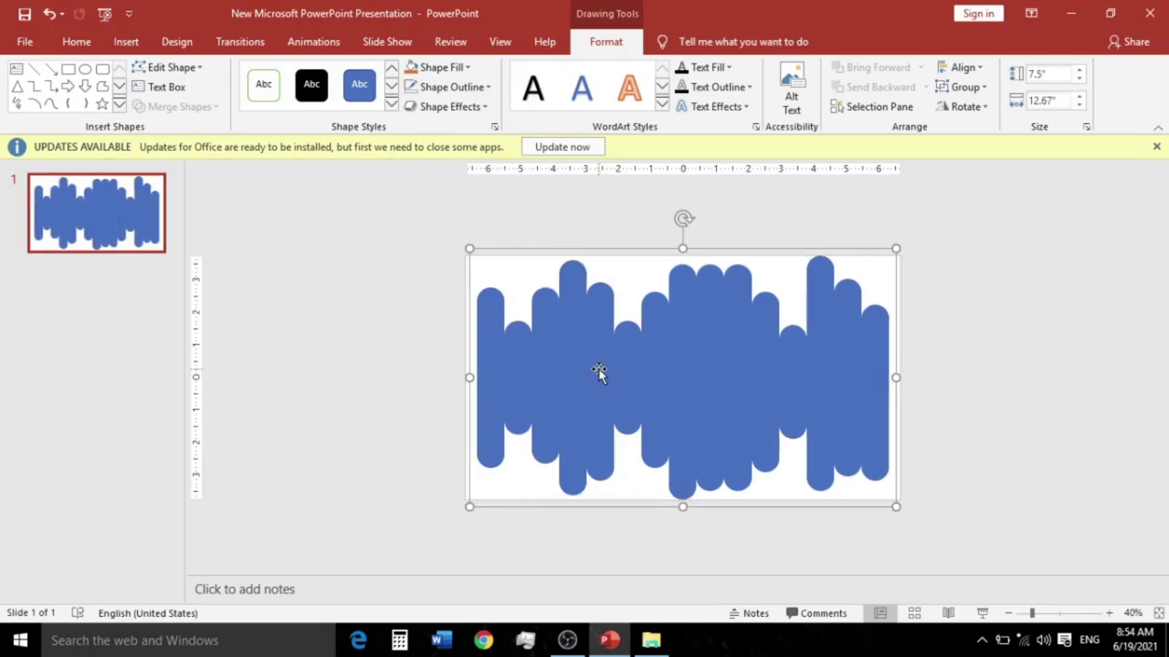
drag(896, 247, 898, 252)
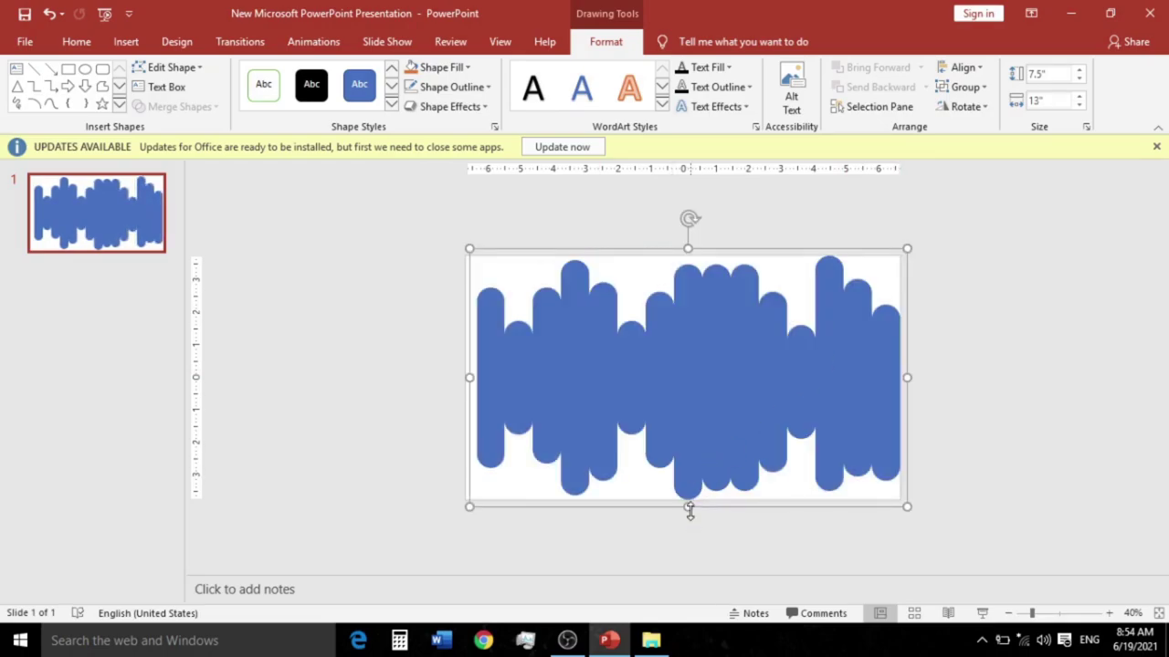
drag(688, 509, 689, 505)
drag(466, 375, 468, 376)
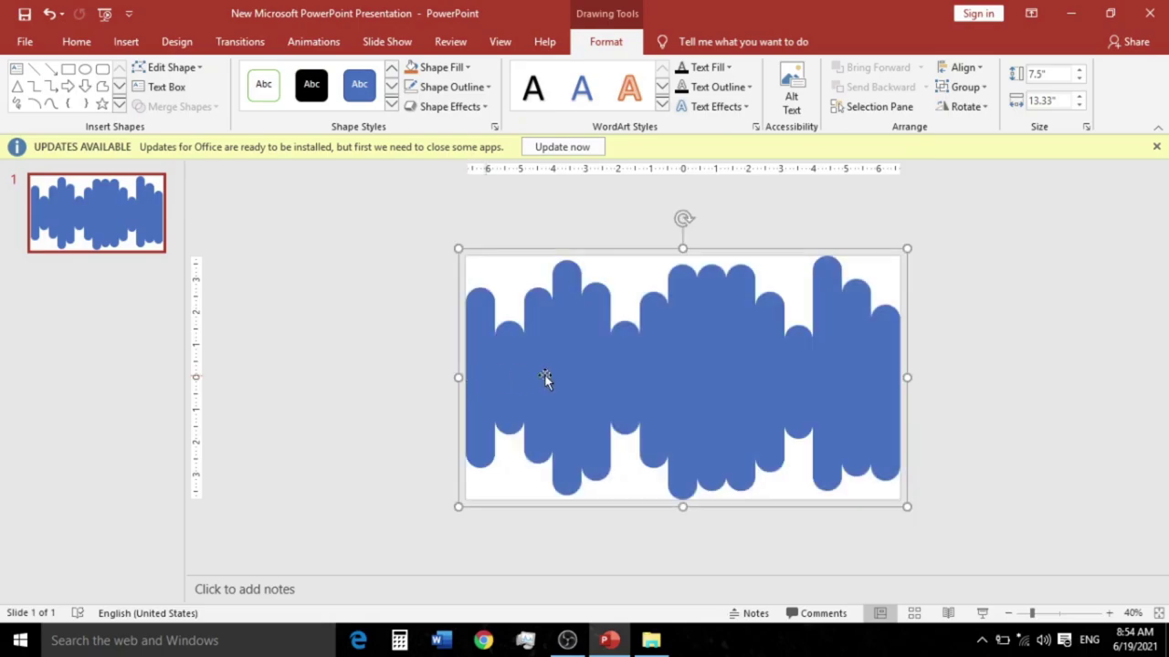
click(747, 383)
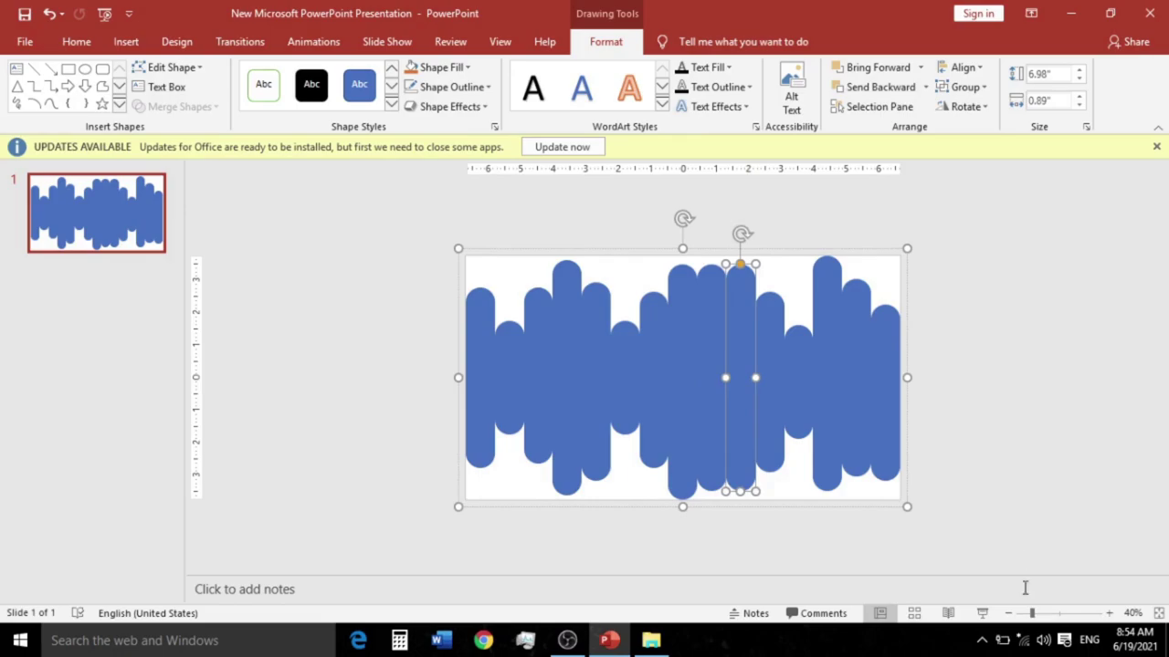
Give the bar group a picture fill using the Bill-Gates-Departs image from the Pictures folder.
click(1109, 613)
click(1109, 614)
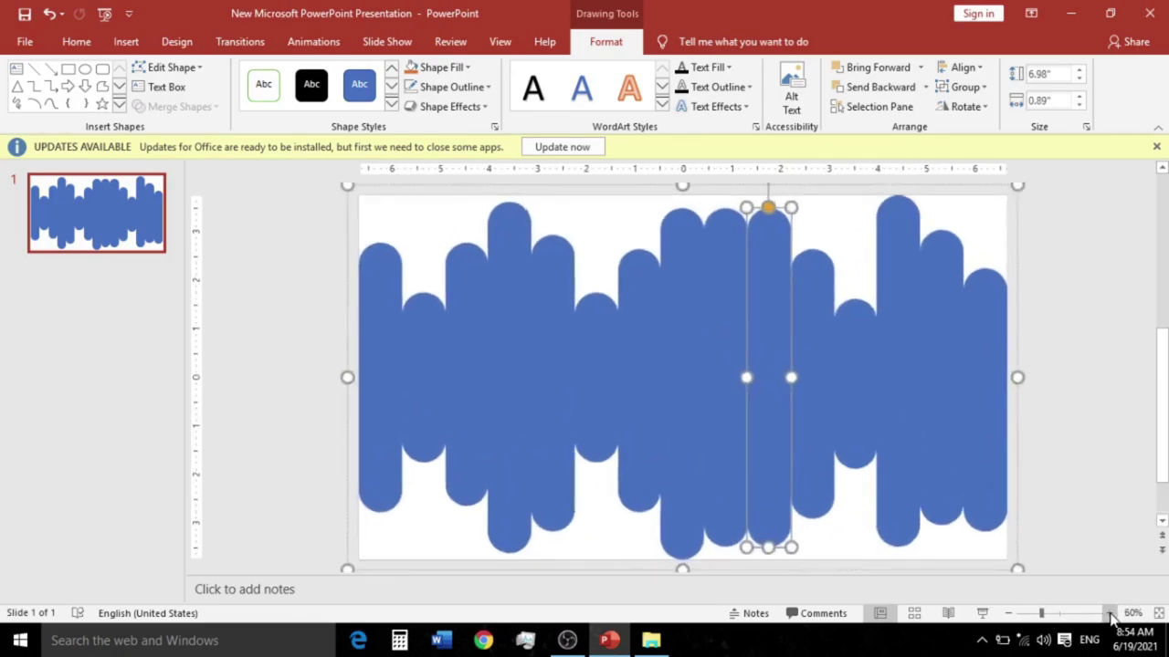
click(1032, 433)
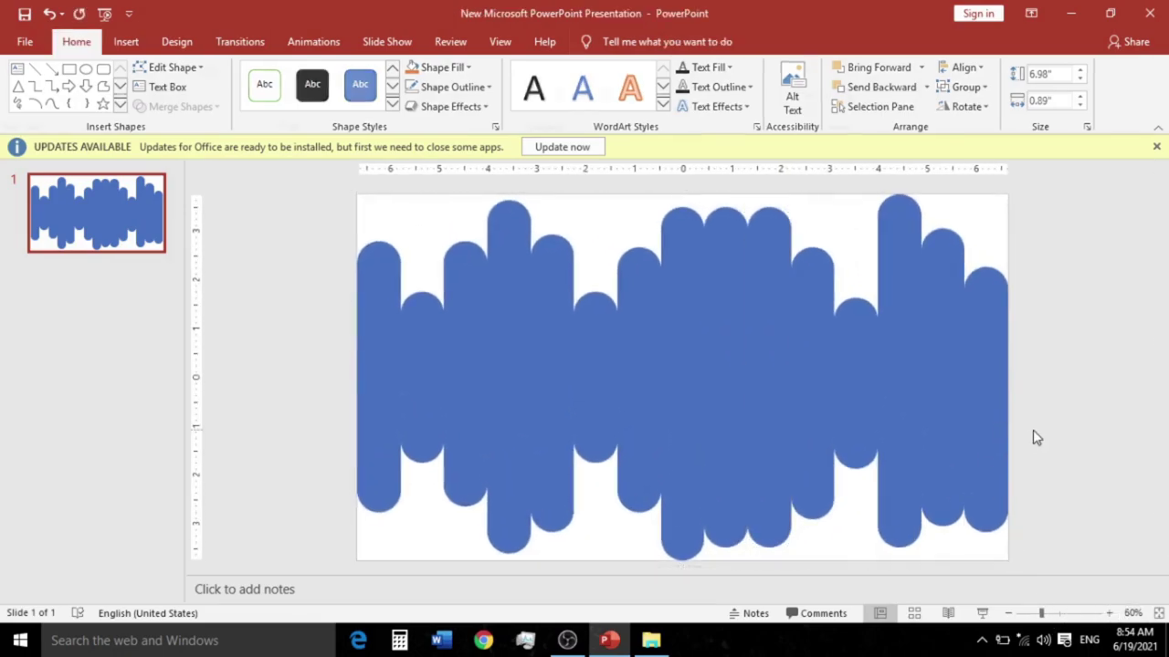
click(773, 379)
right_click(705, 376)
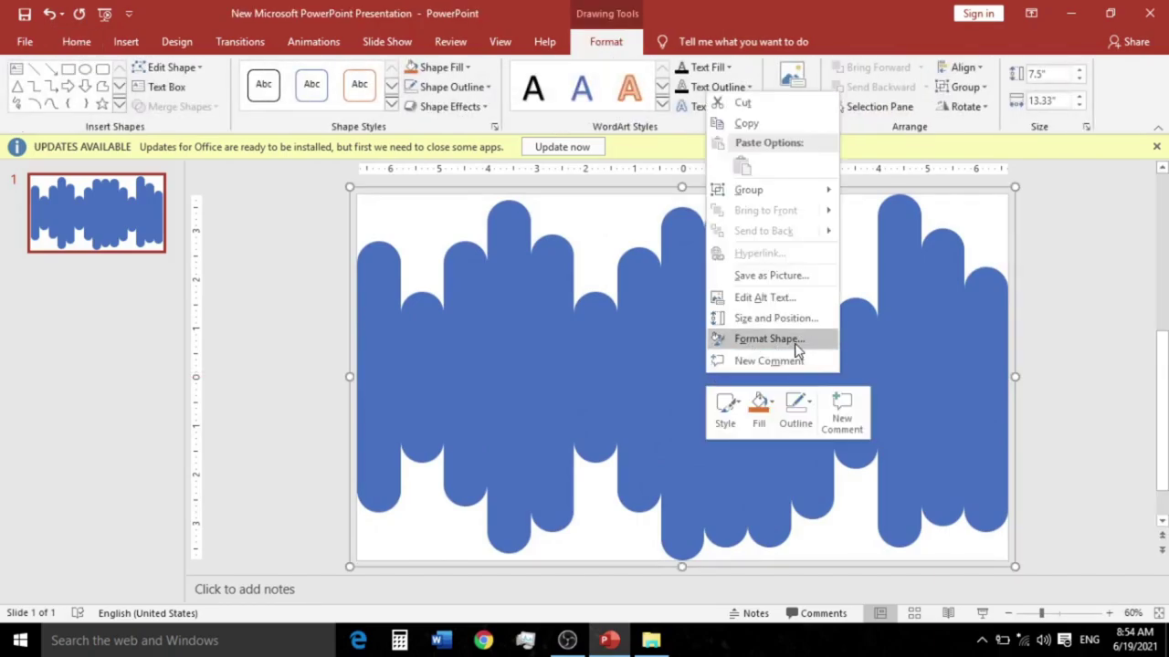
click(766, 339)
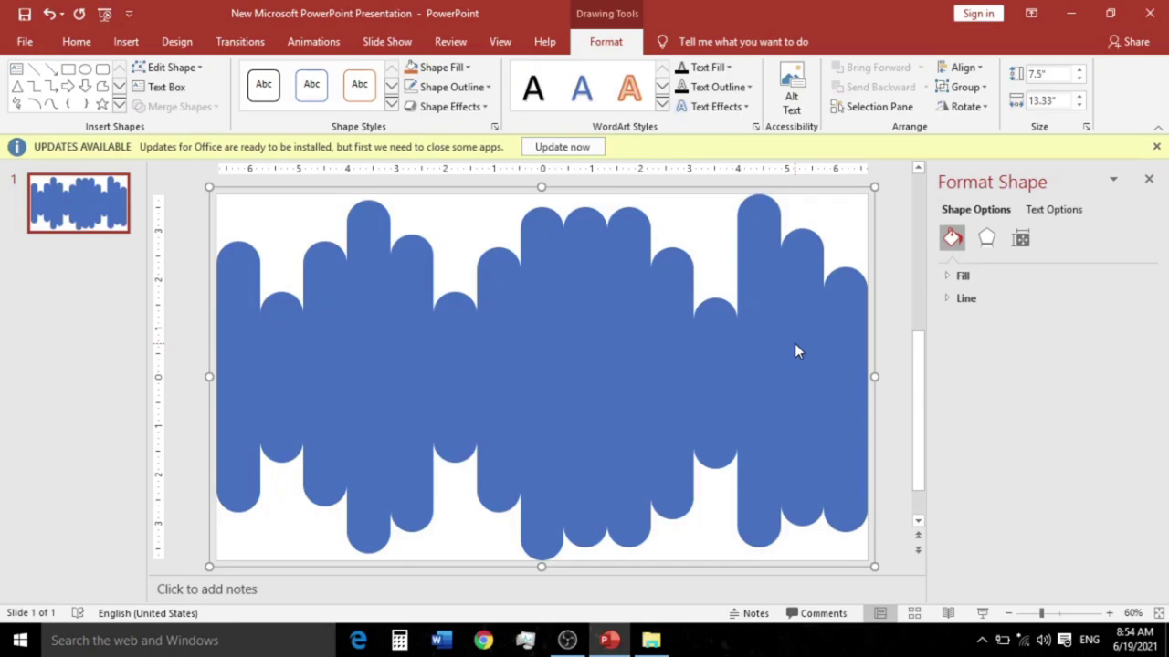
click(945, 279)
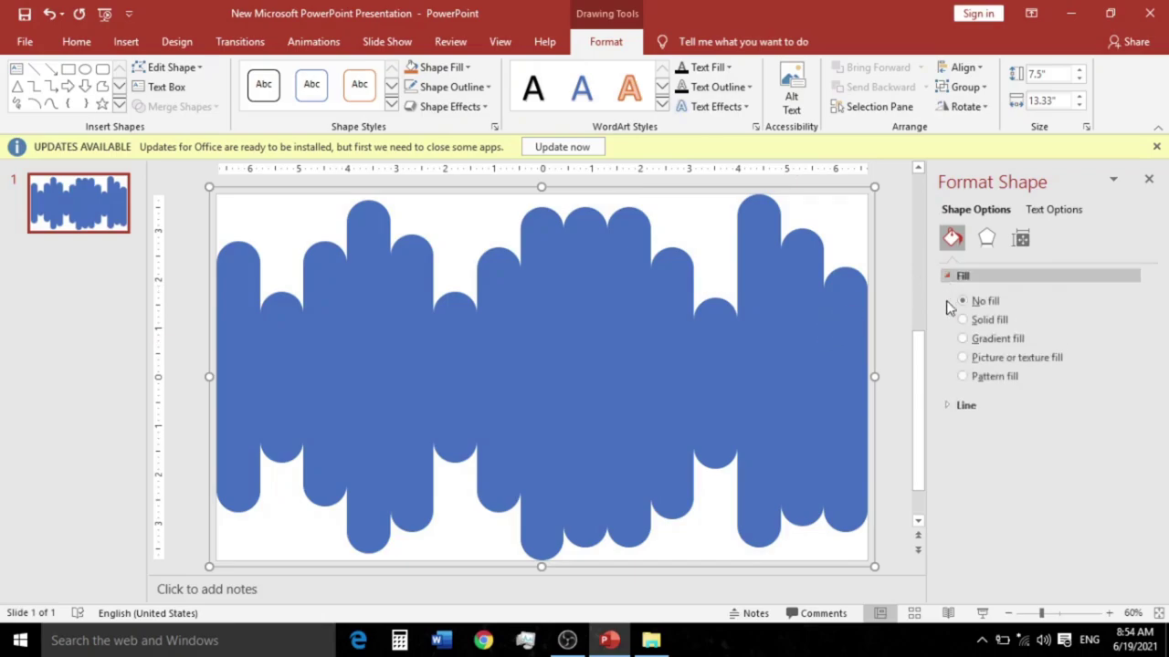
click(970, 359)
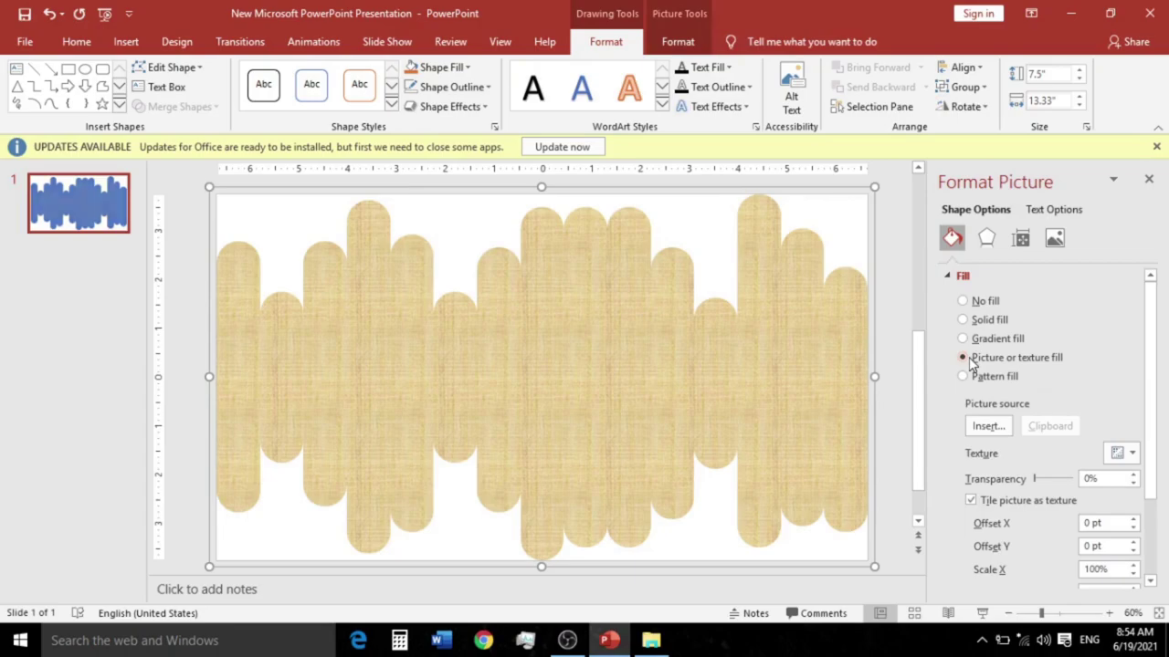
click(989, 427)
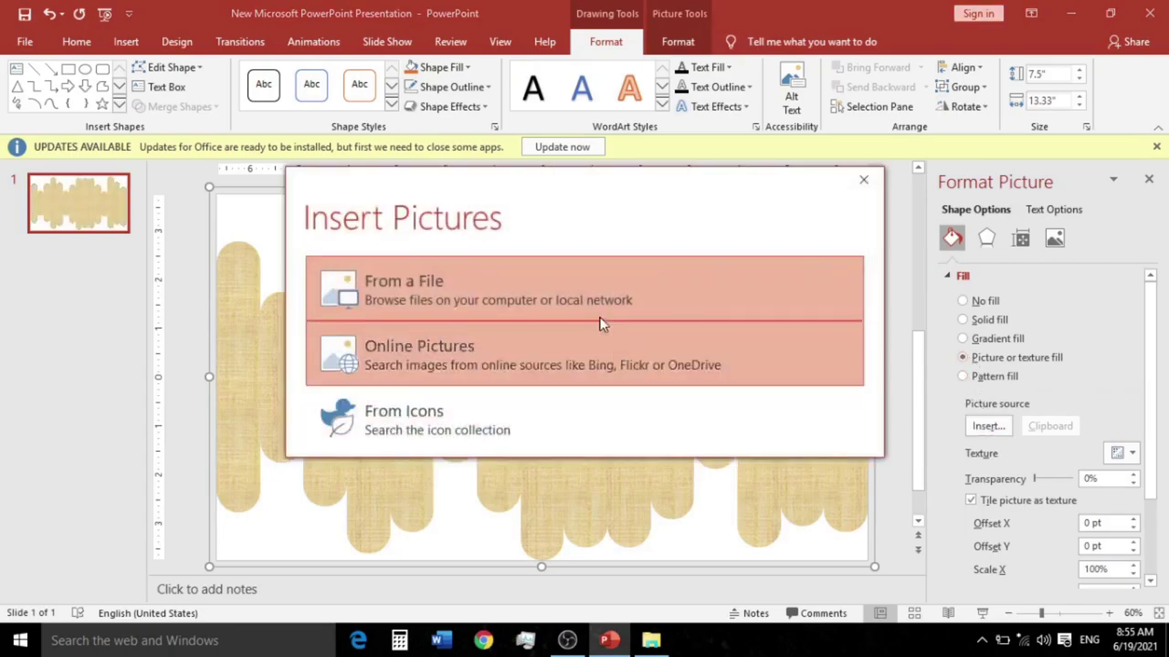
click(577, 288)
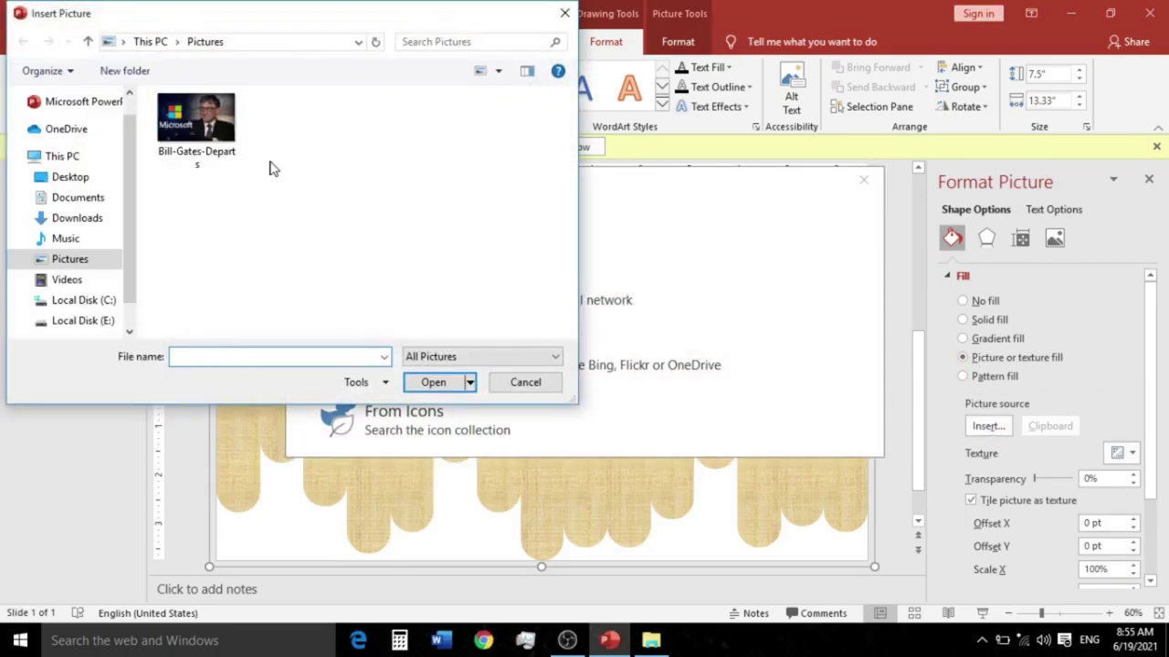
click(215, 135)
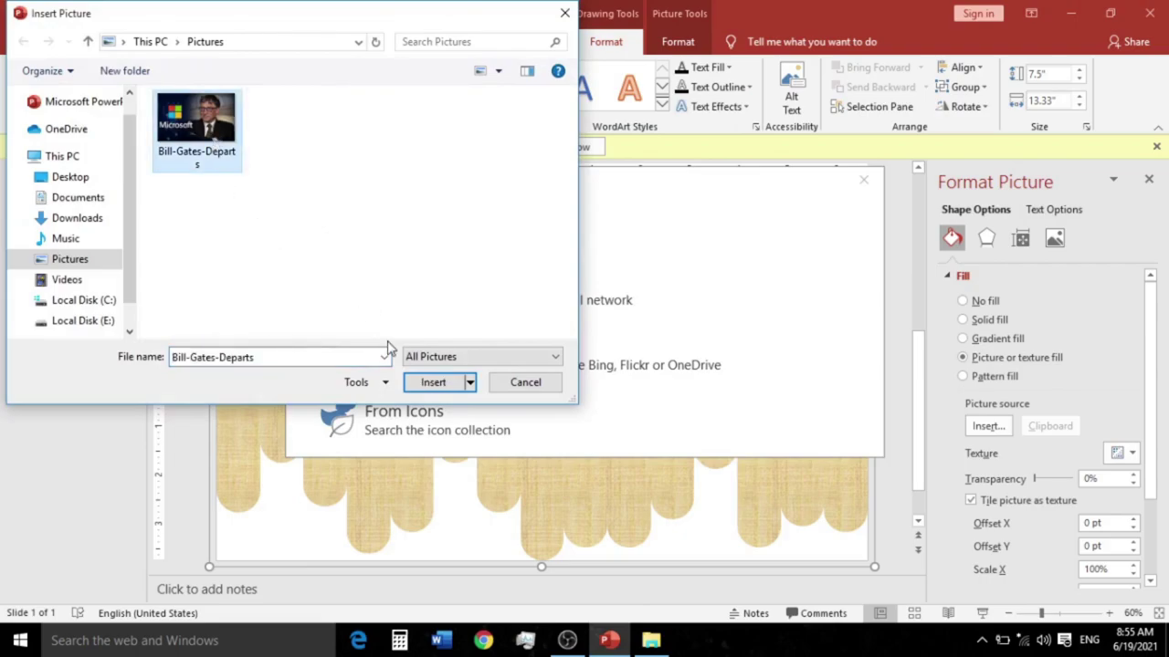
click(435, 385)
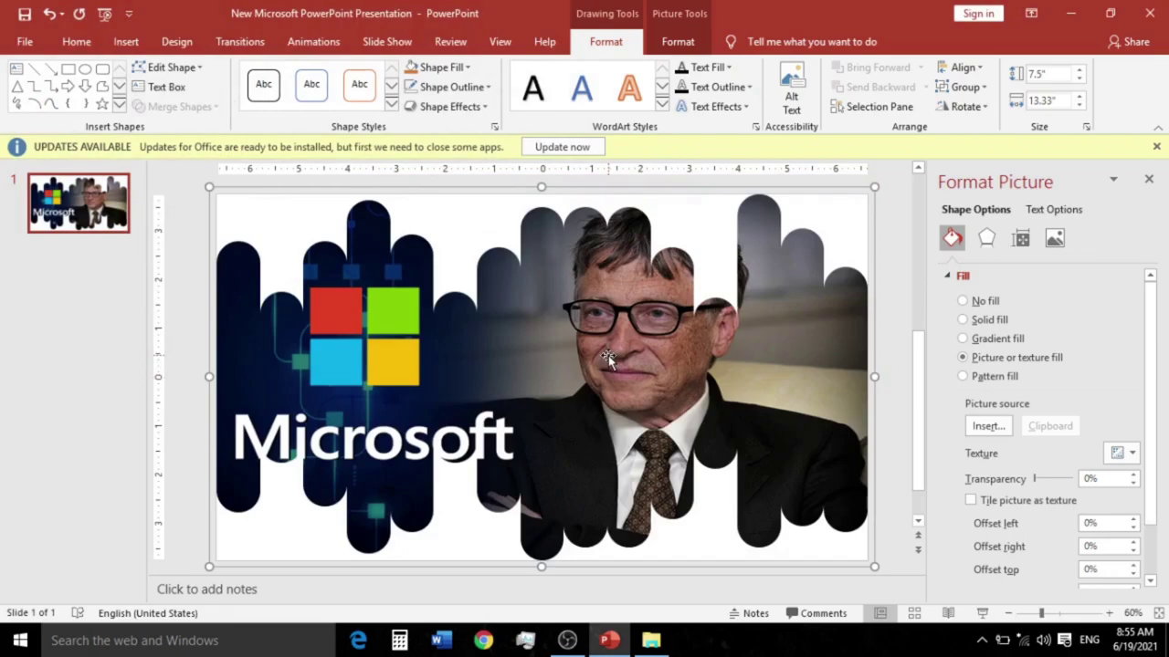
Nudge the group, then raise the tops of a bar near the face and the narrow bar by the ear.
drag(608, 355, 607, 356)
click(642, 272)
click(670, 280)
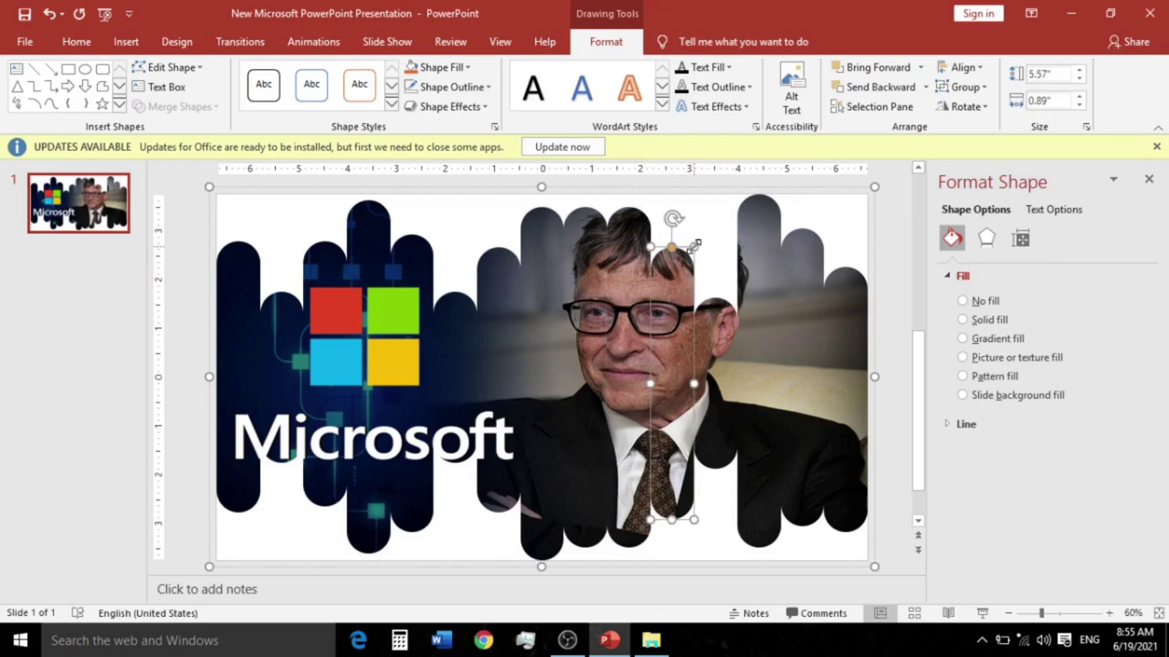
drag(683, 248, 696, 212)
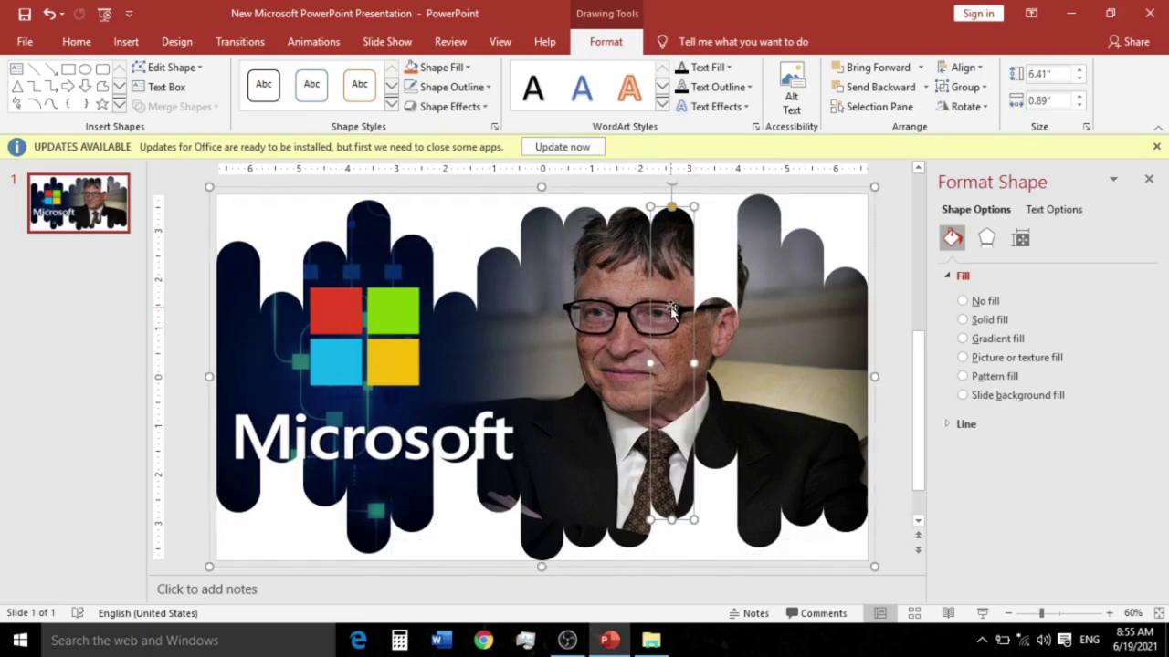
click(699, 321)
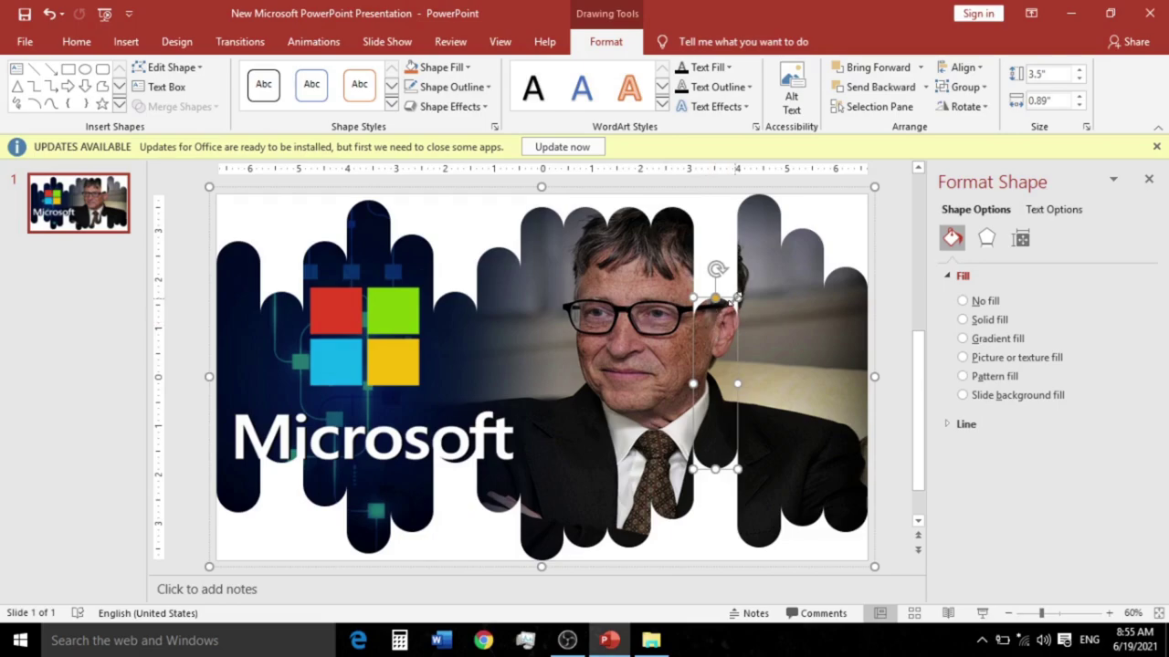
drag(736, 298, 735, 200)
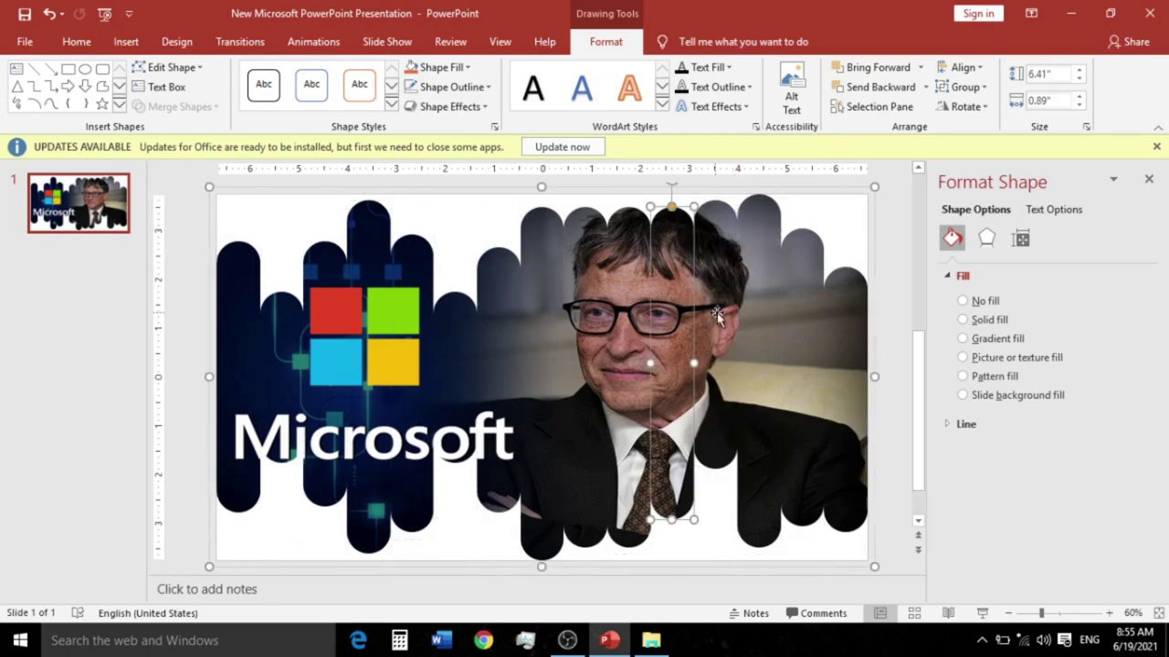
Raise two more bars over the face higher, then select bars near the logo.
click(745, 307)
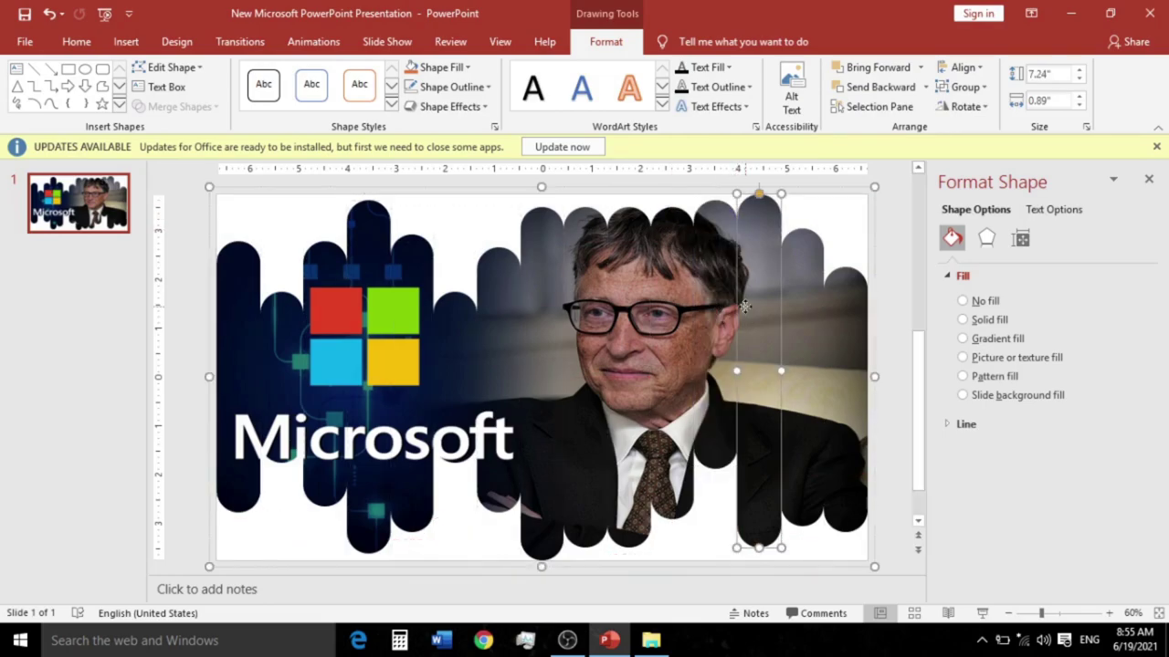
click(678, 241)
drag(692, 205, 698, 197)
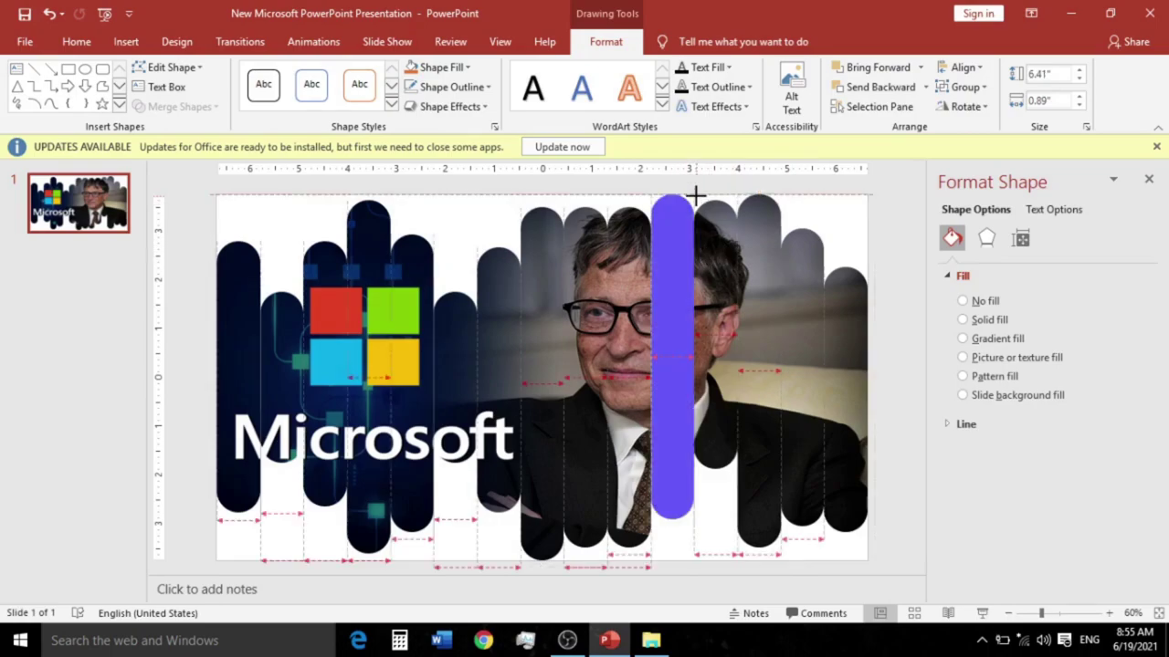
click(636, 217)
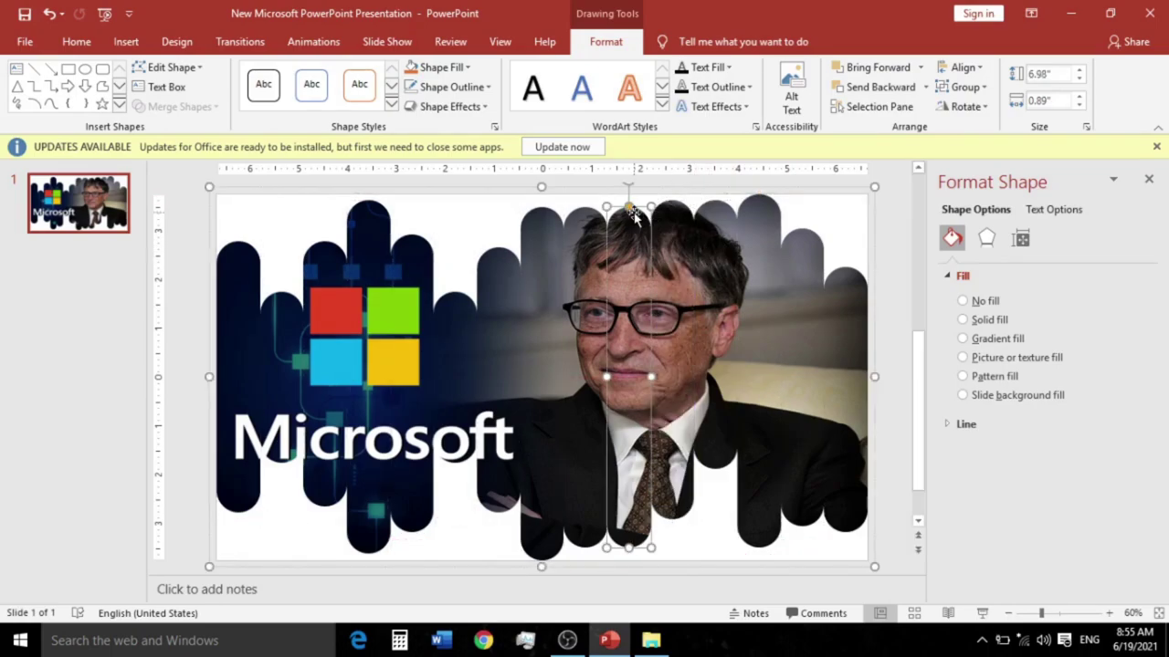
drag(651, 204, 651, 192)
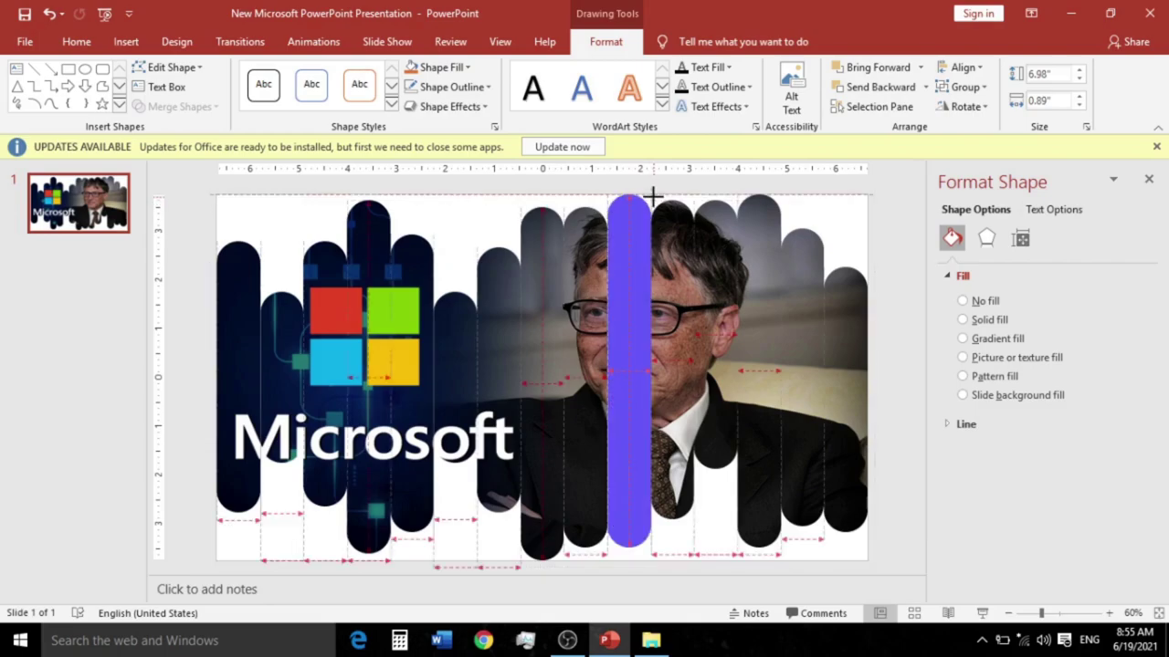
click(584, 276)
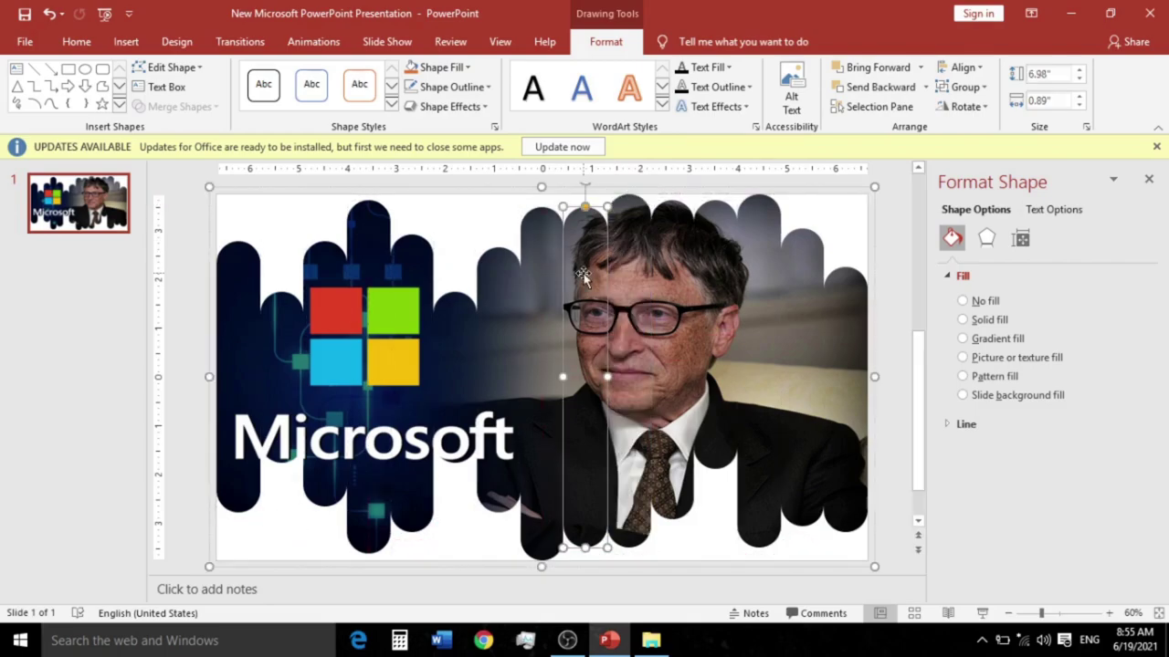
click(283, 448)
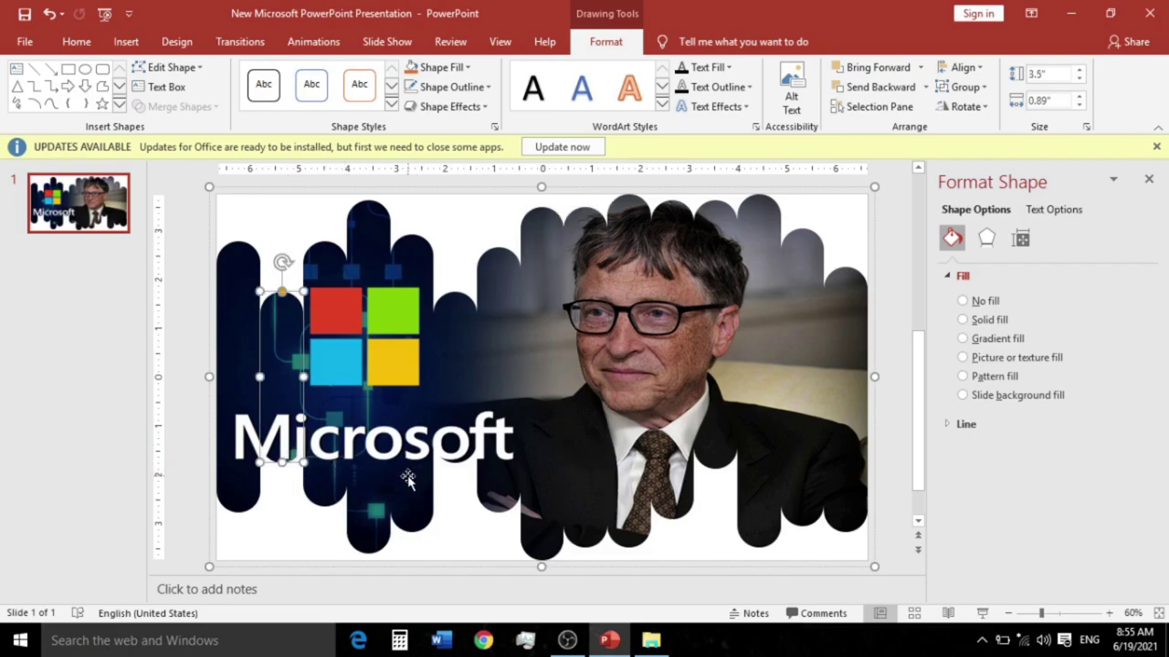
click(408, 478)
Fill the slide background with solid bright green.
click(453, 251)
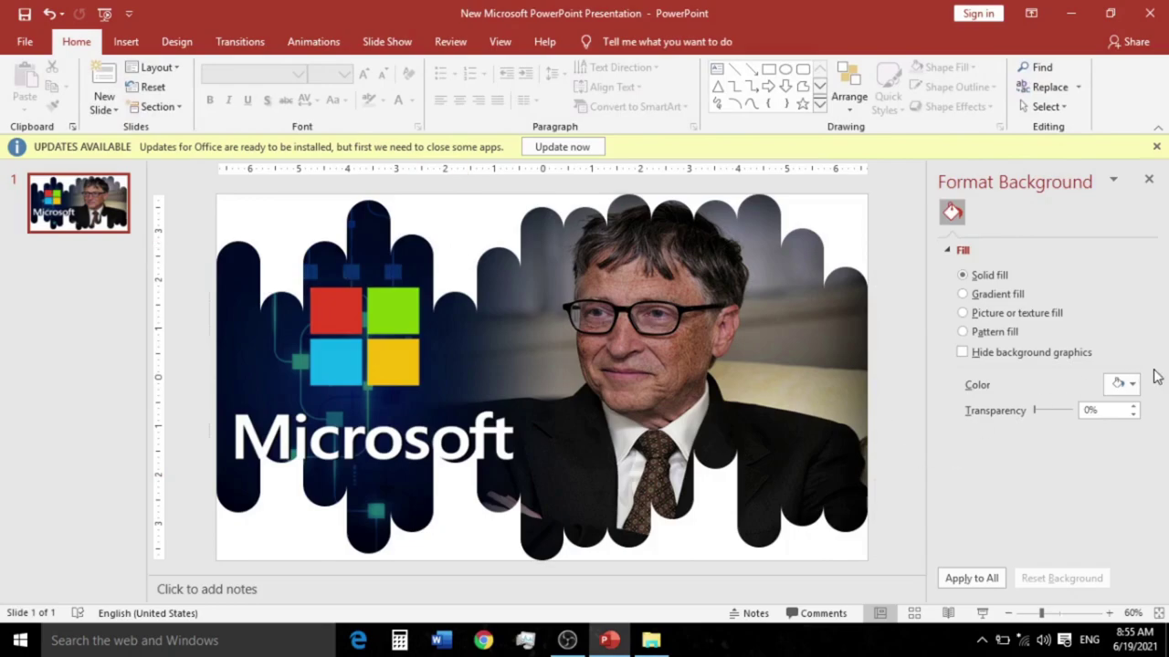
click(1131, 385)
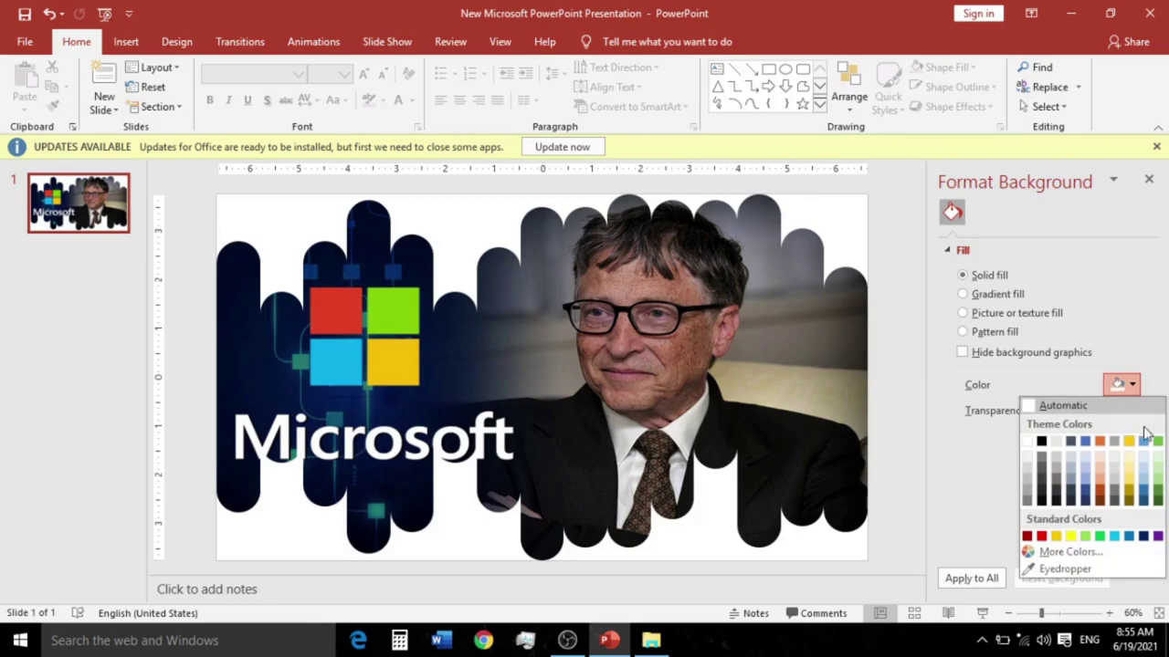
click(1101, 536)
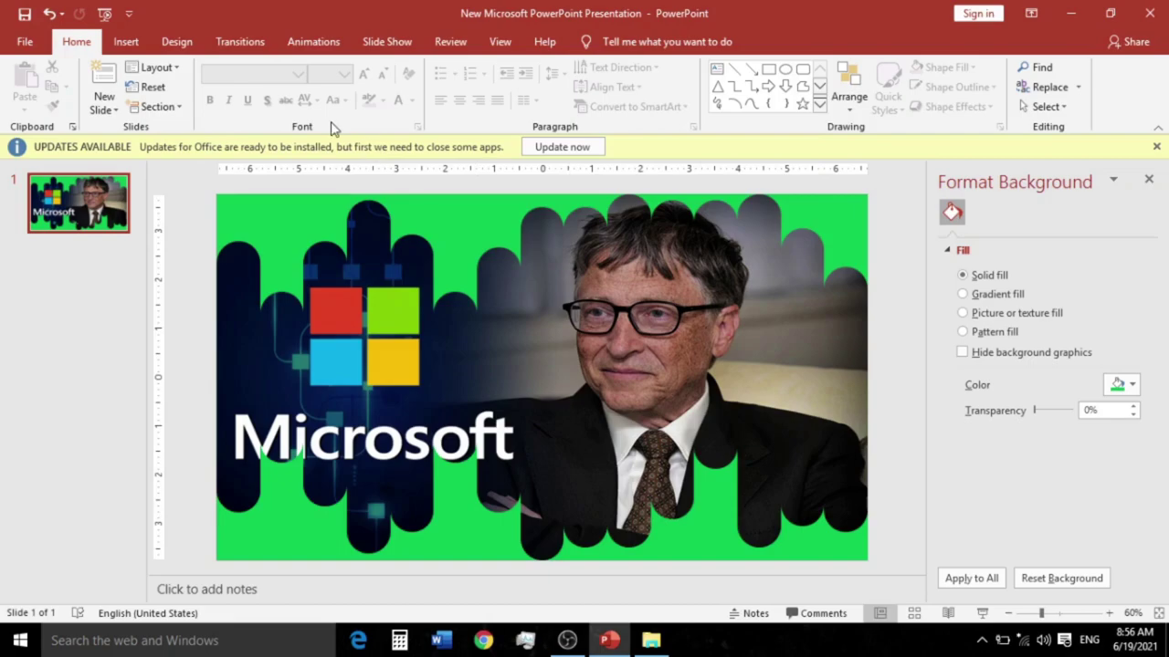
click(128, 42)
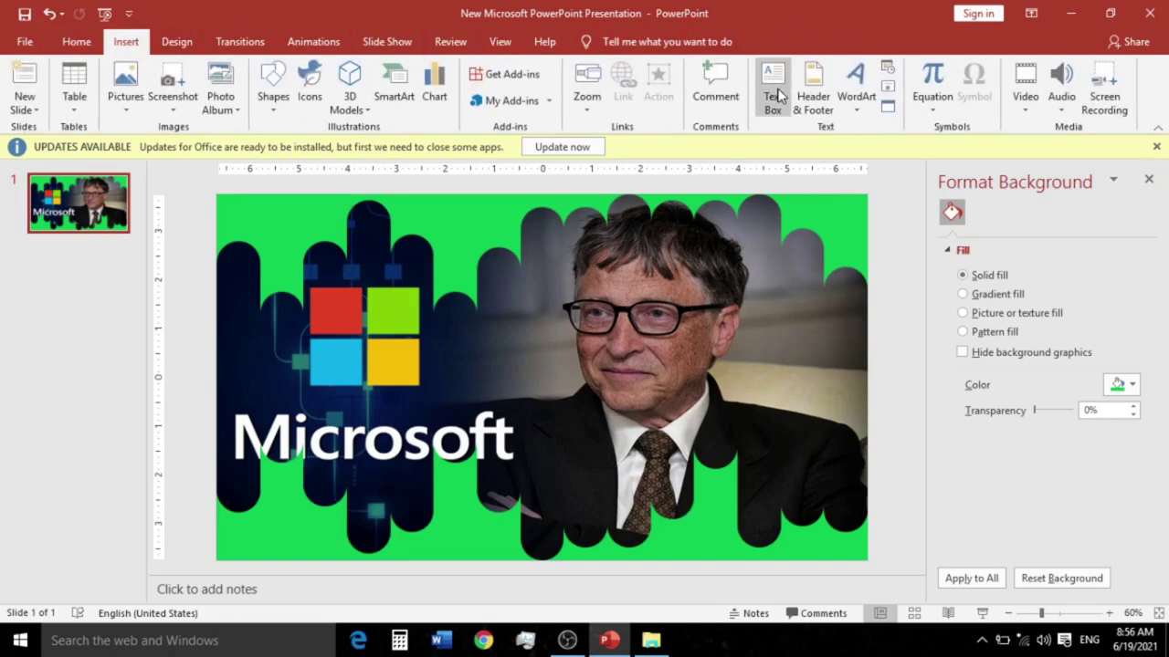
Draw a text box across the lower slide and type the name plus 'co founder of Microsoft' in white 44 pt.
click(772, 86)
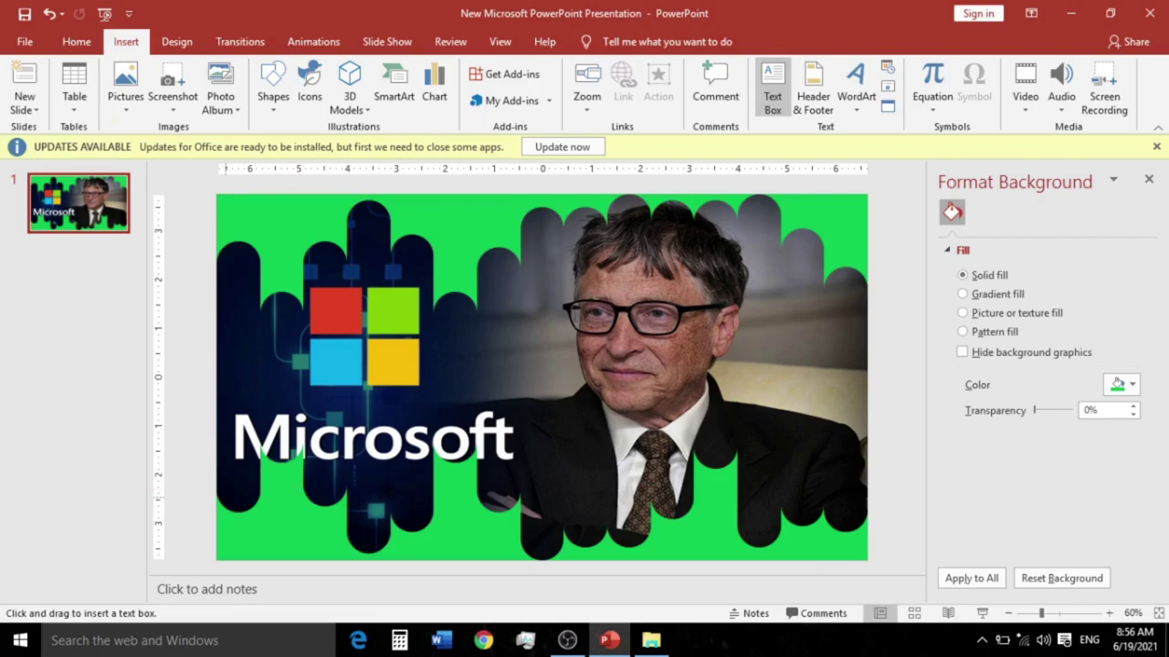
drag(228, 491, 801, 549)
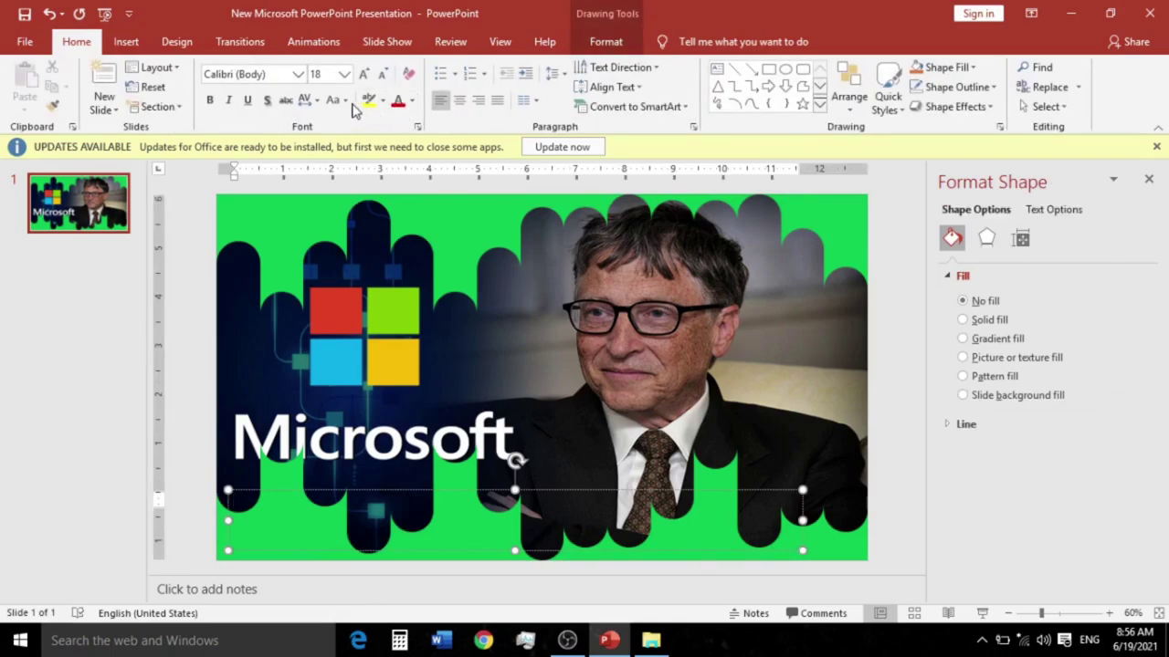
click(344, 76)
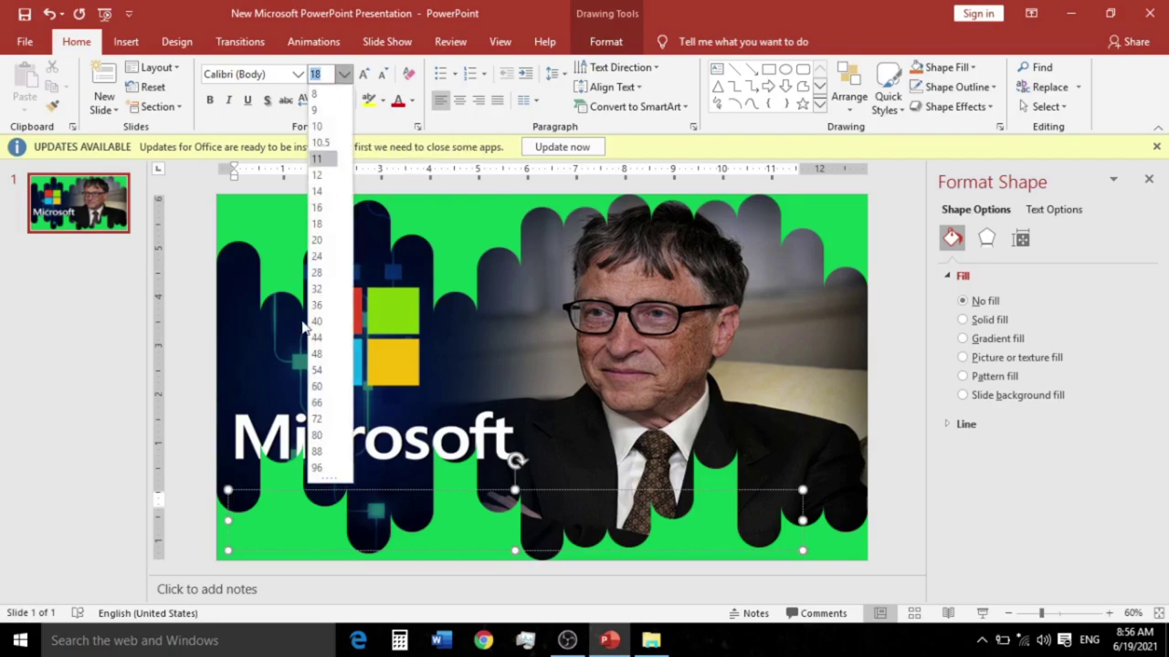
click(316, 338)
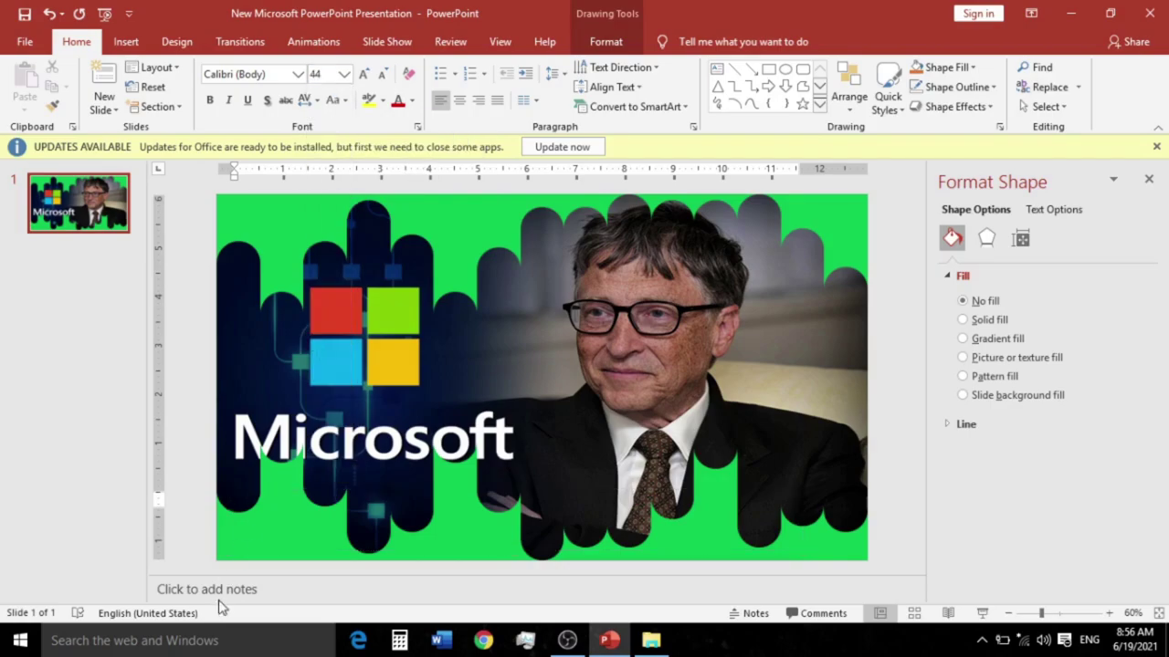
click(256, 522)
click(257, 522)
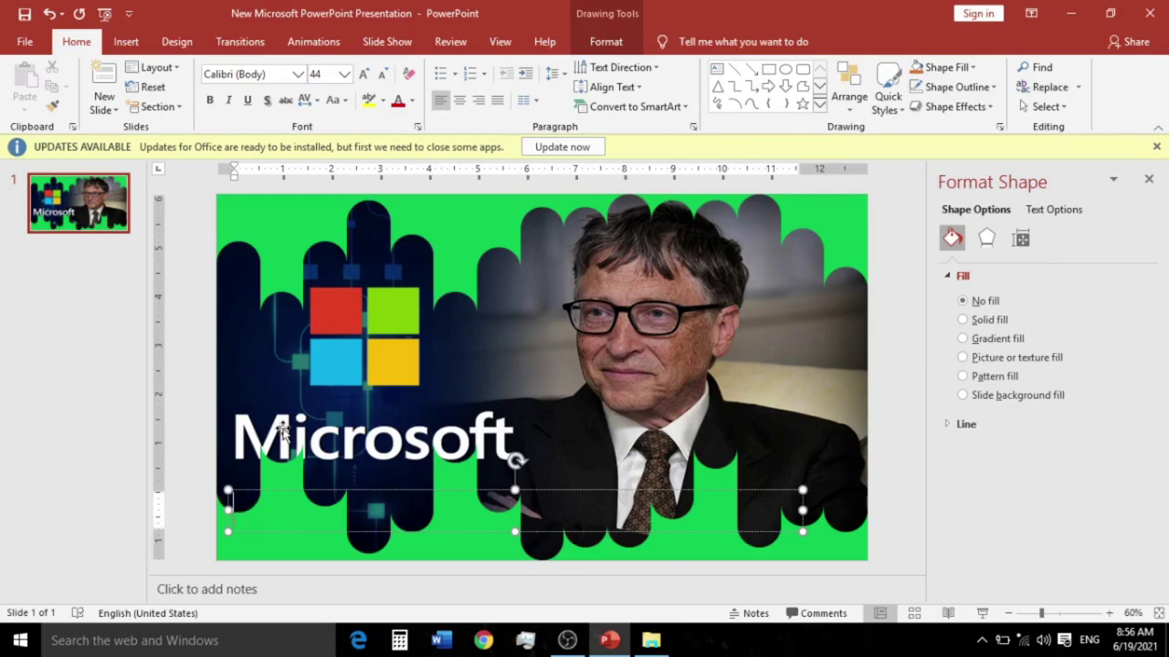
click(413, 103)
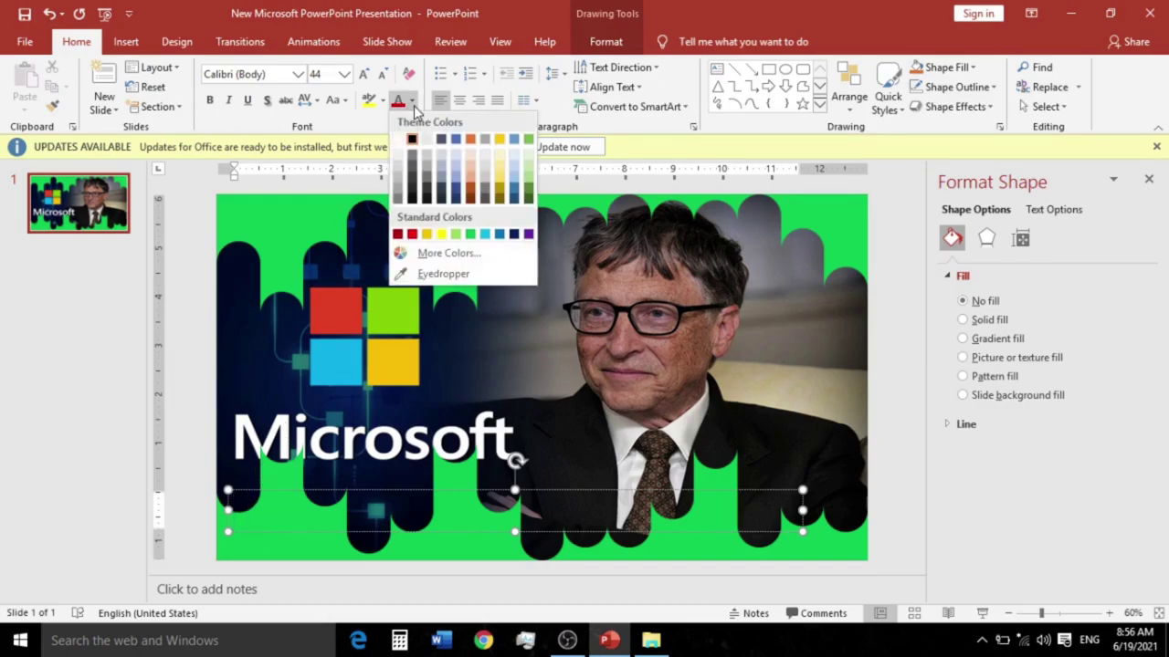
click(404, 137)
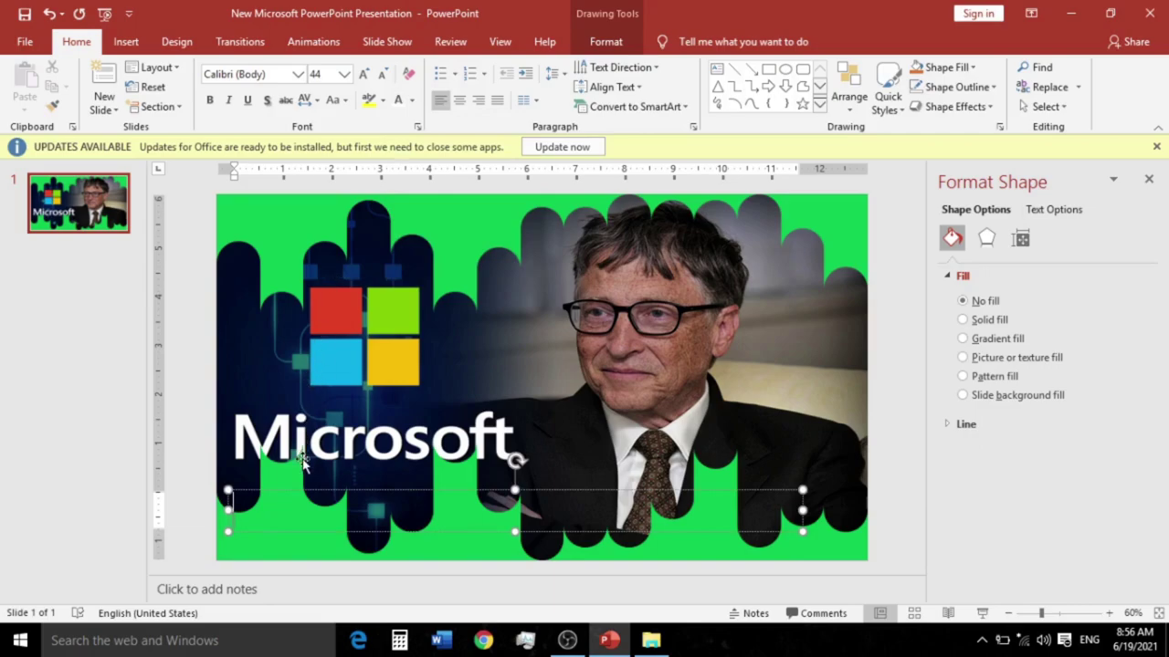
text(Bill )
text(Gats)
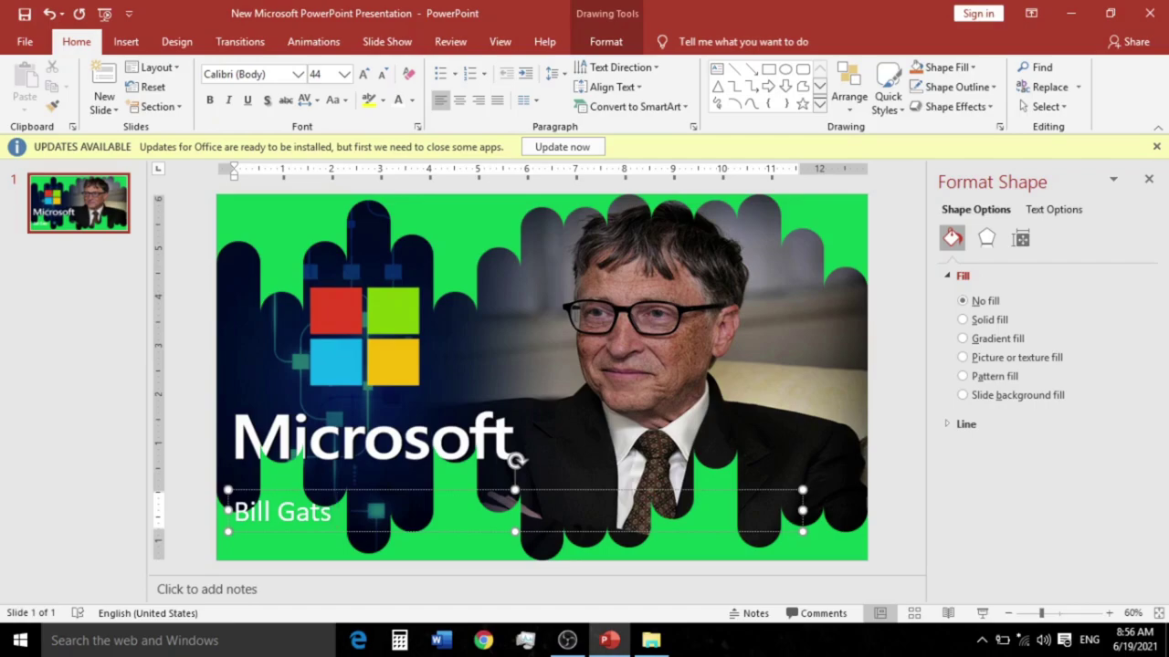
text(co f)
text(ounder of )
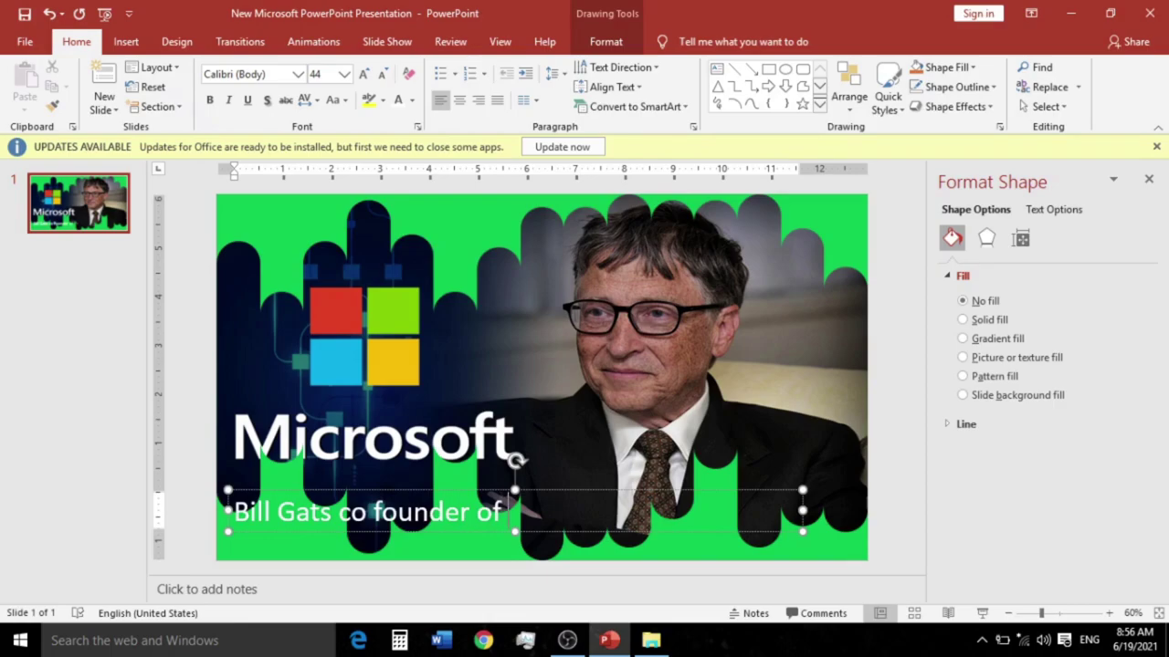
text(Mic)
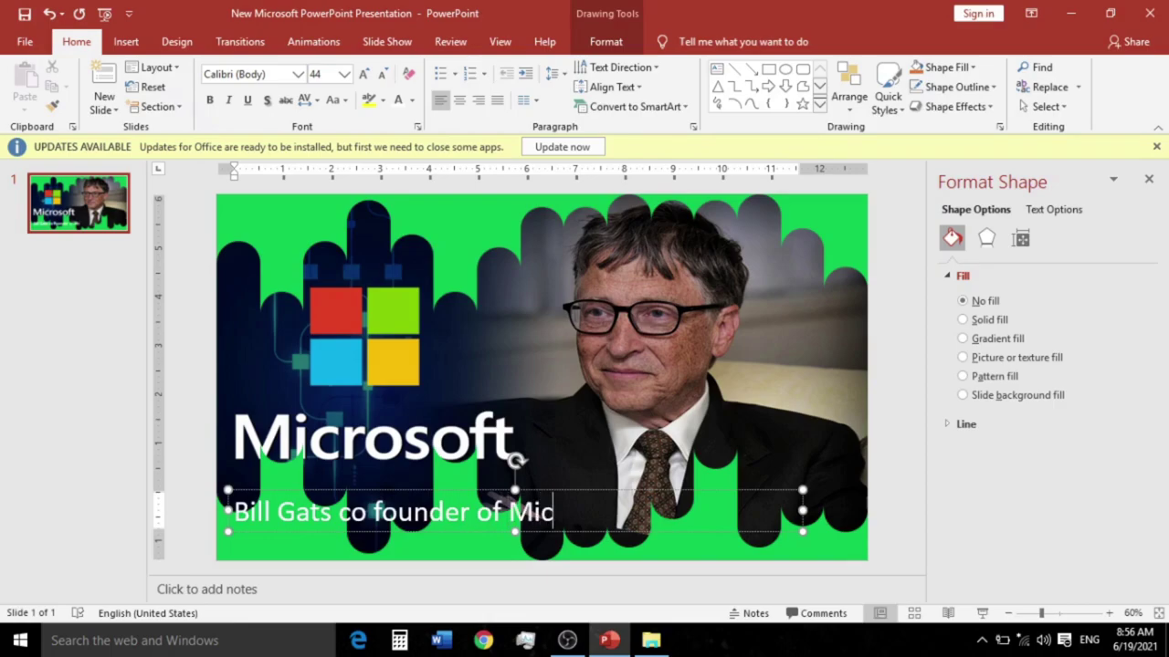
text(roso)
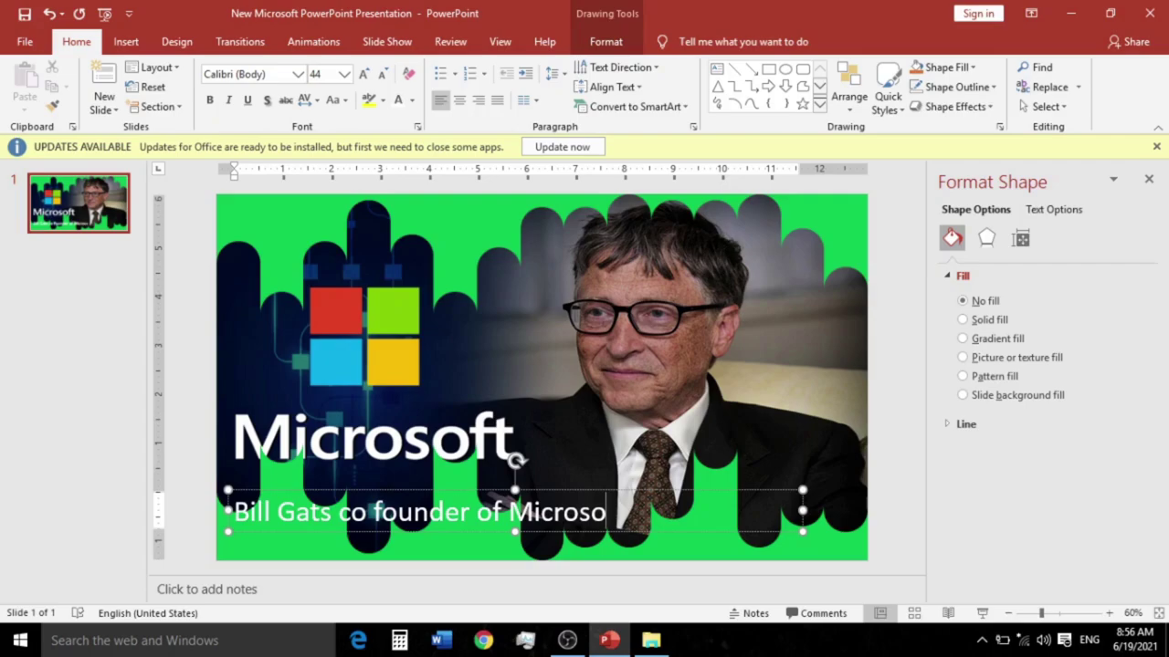
text(ft)
Move the caption just above the bottom edge and make it bold 54 pt.
drag(423, 493, 441, 514)
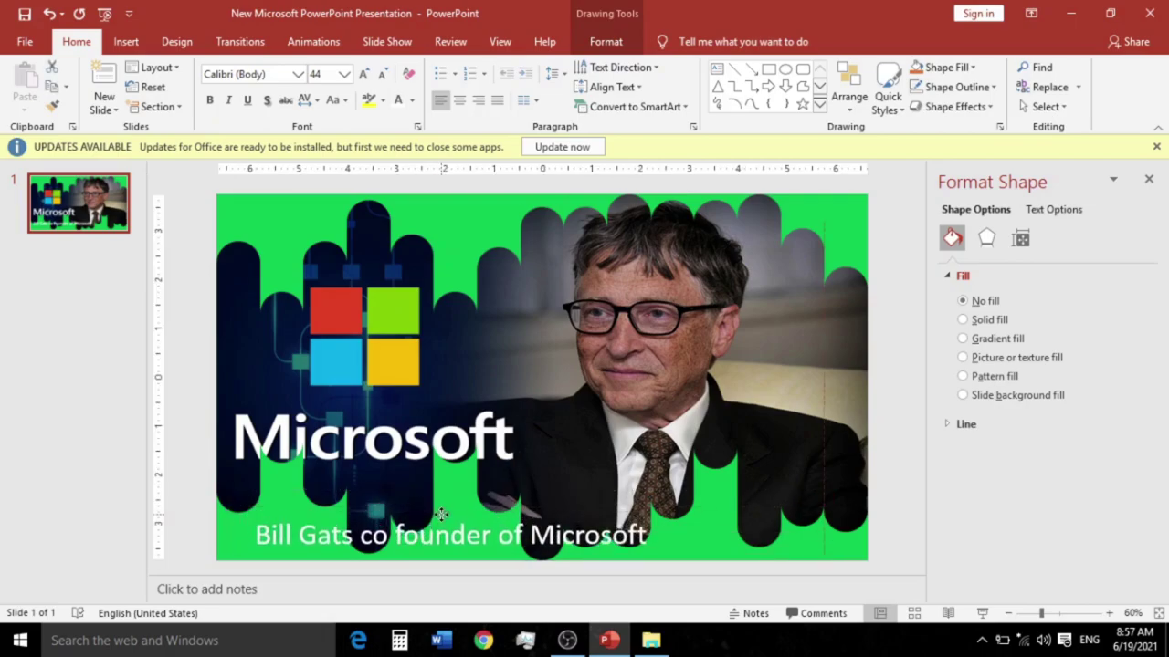
drag(441, 514, 442, 508)
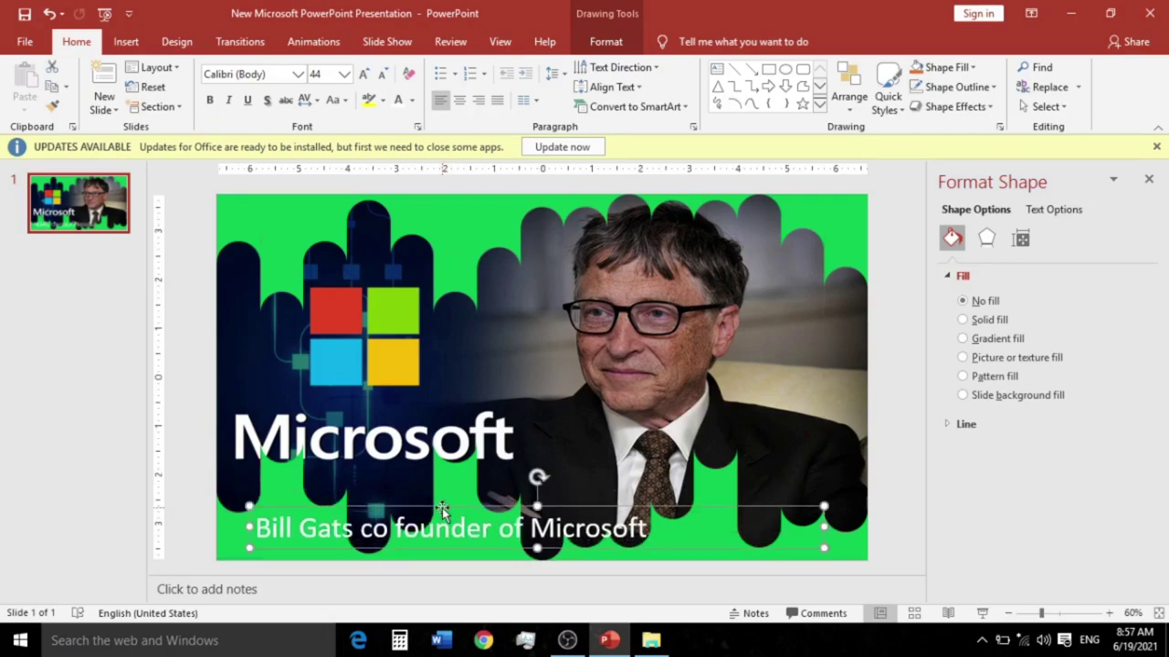
click(345, 74)
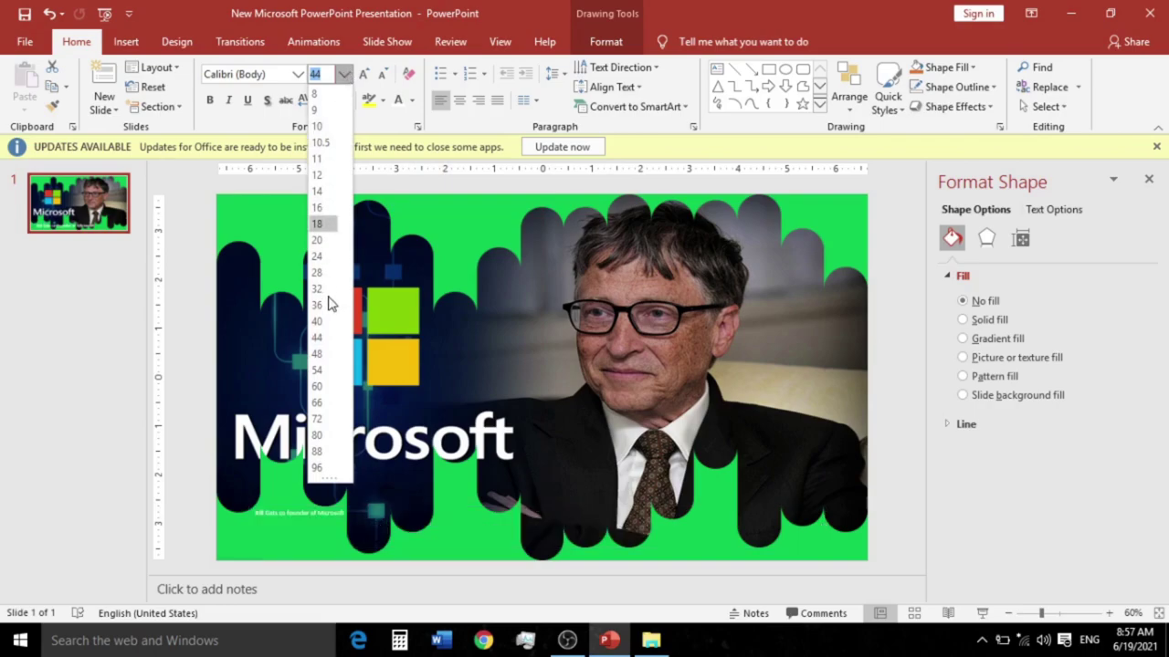
click(317, 370)
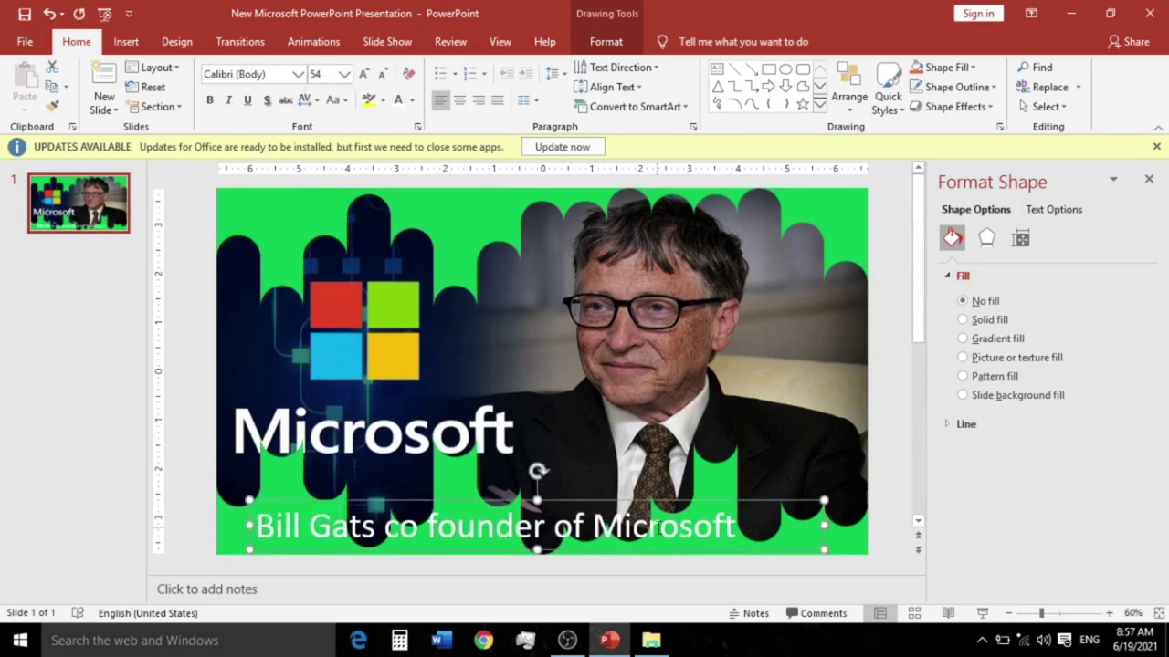
click(735, 503)
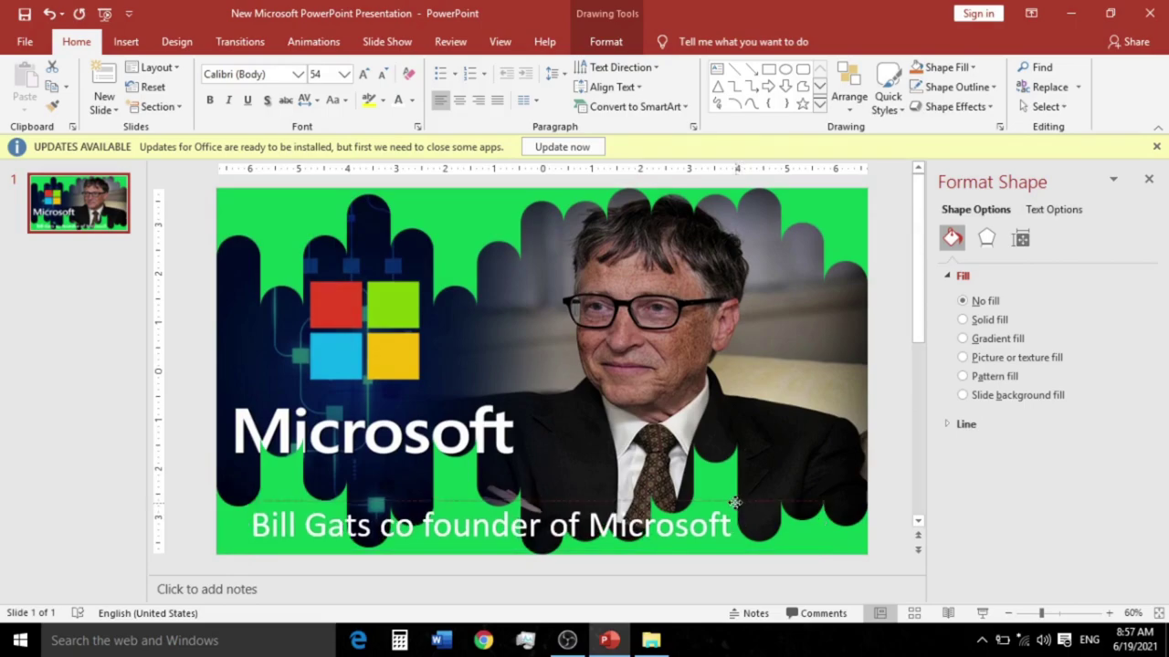
click(735, 502)
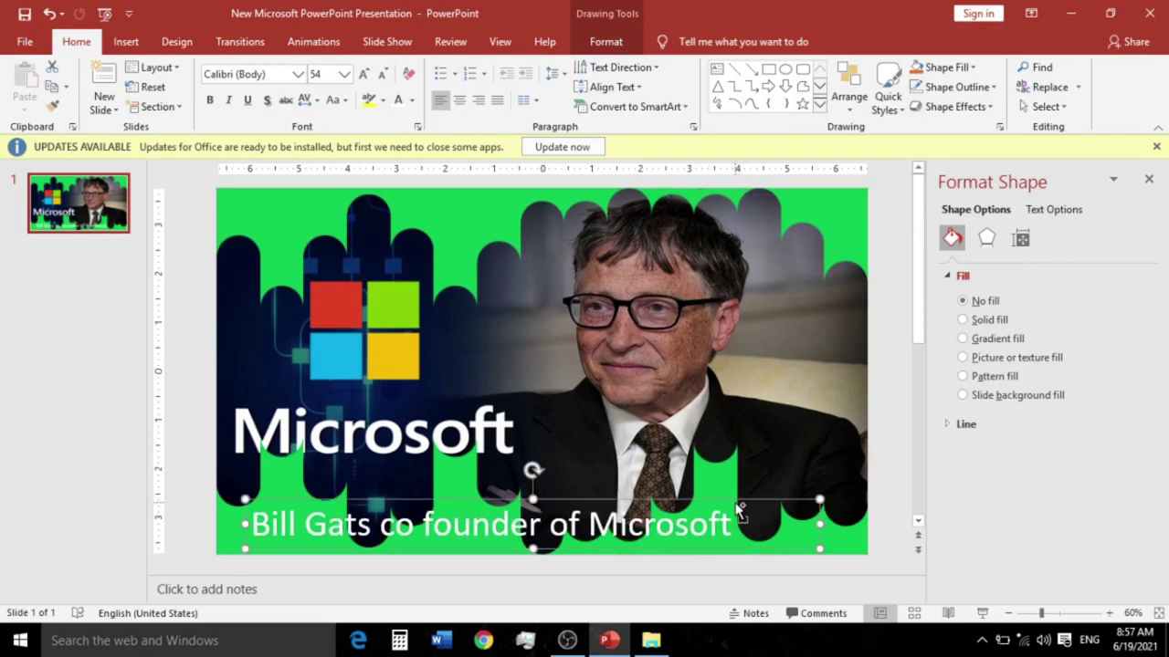
key(ctrl+b)
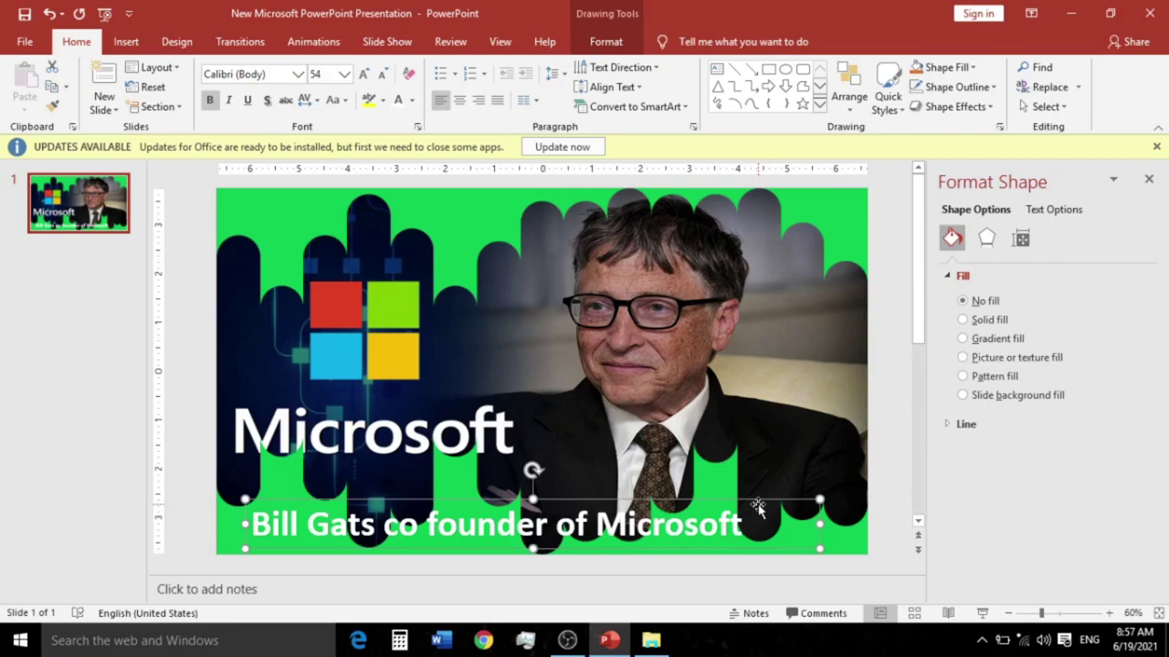
drag(758, 506, 752, 508)
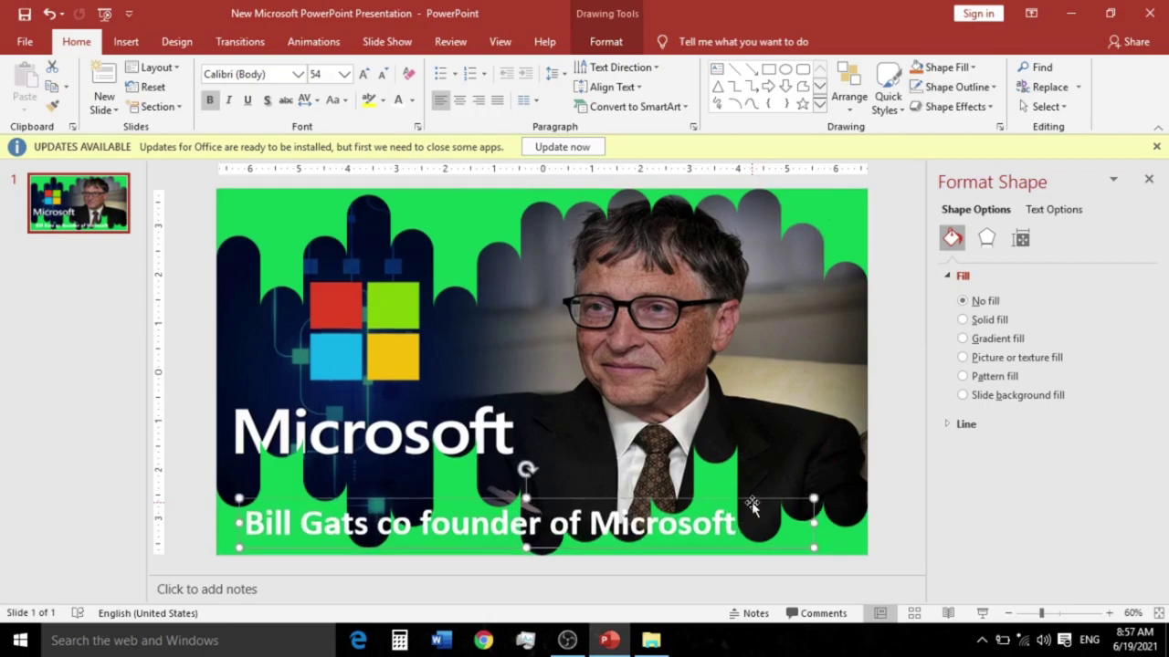
click(842, 413)
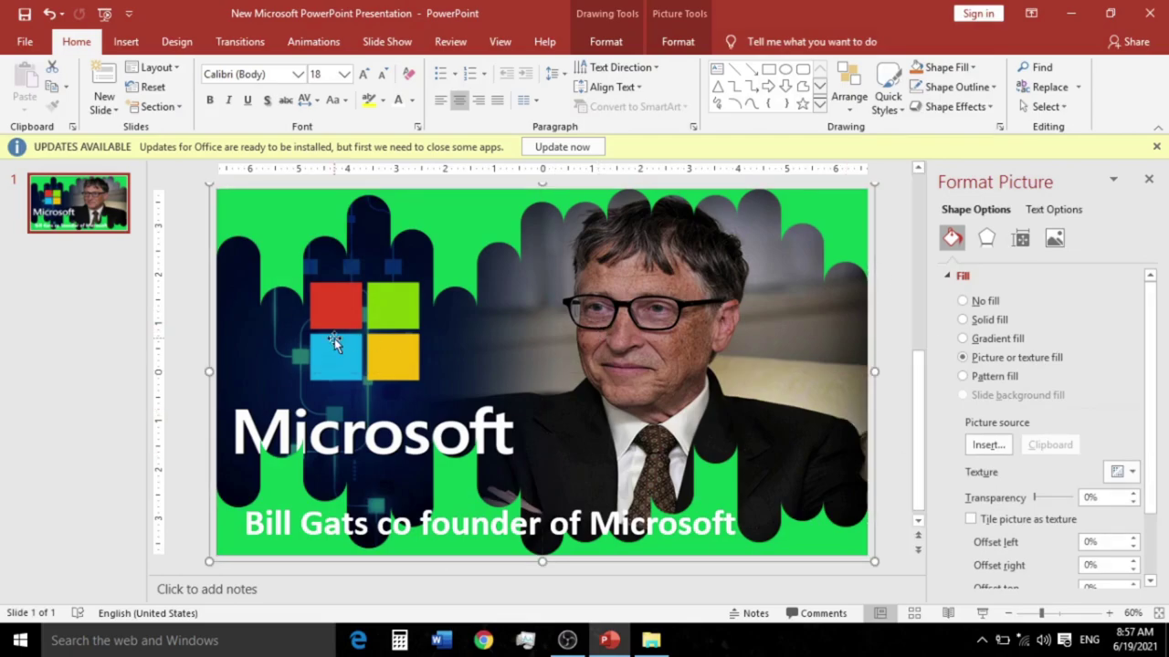
Narrow the photo-filled bar group by pulling its left and right sides slightly inward.
drag(208, 373, 219, 373)
drag(210, 371, 225, 374)
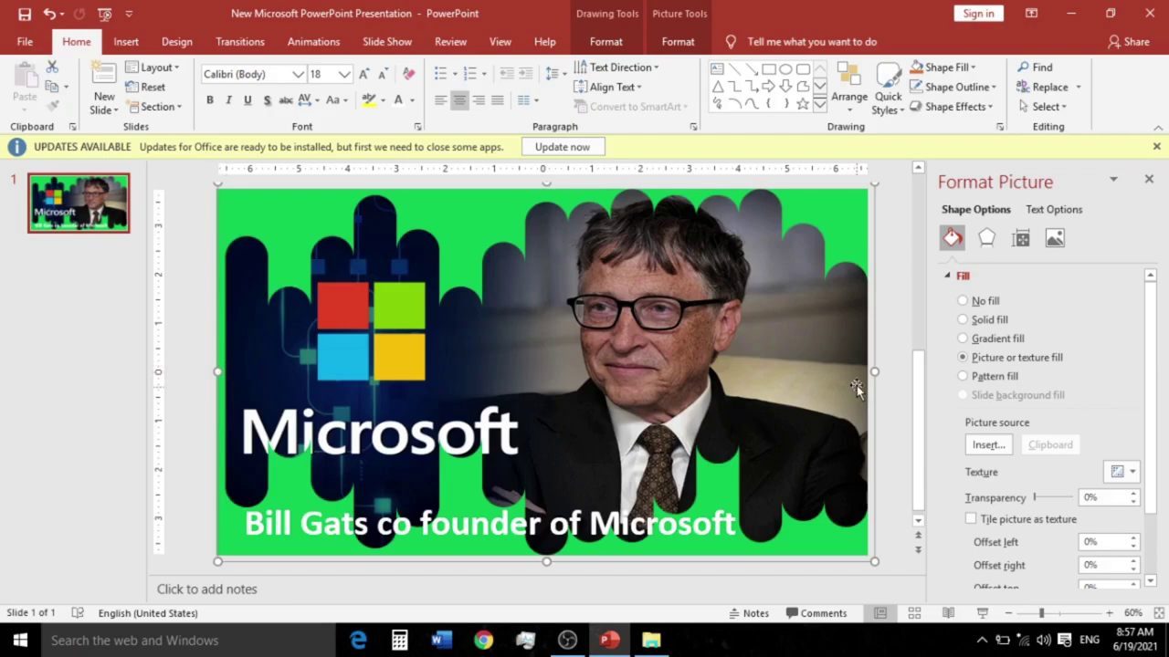
drag(875, 371, 861, 372)
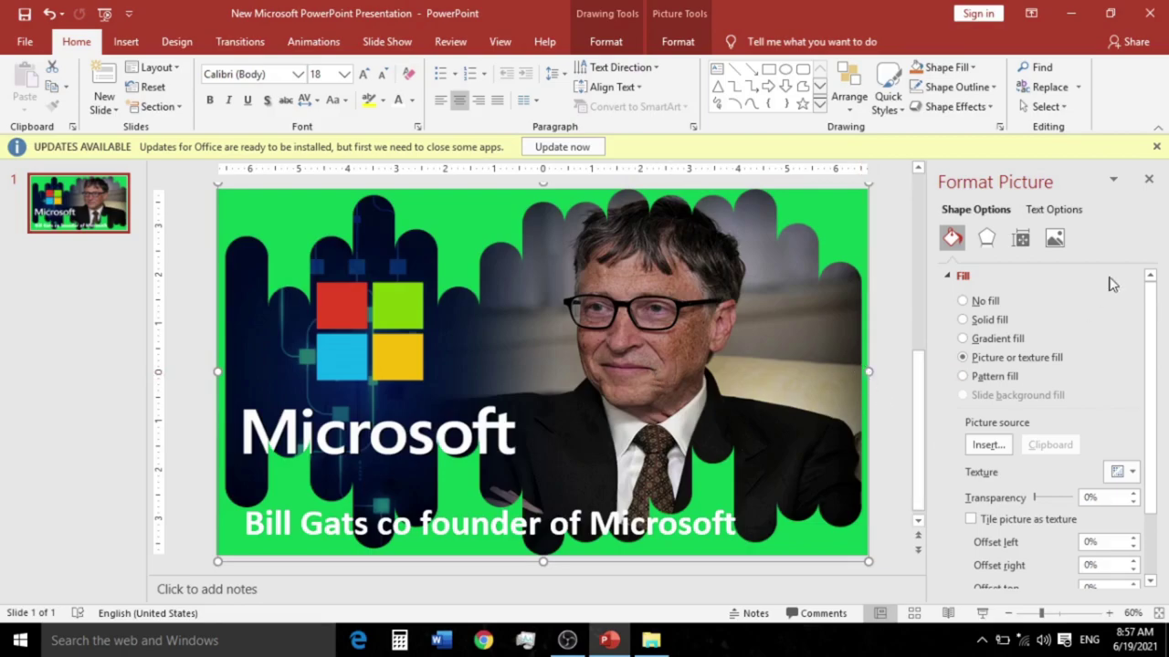
Close the Format Picture pane, fit the slide to the window, and deselect everything.
click(1148, 178)
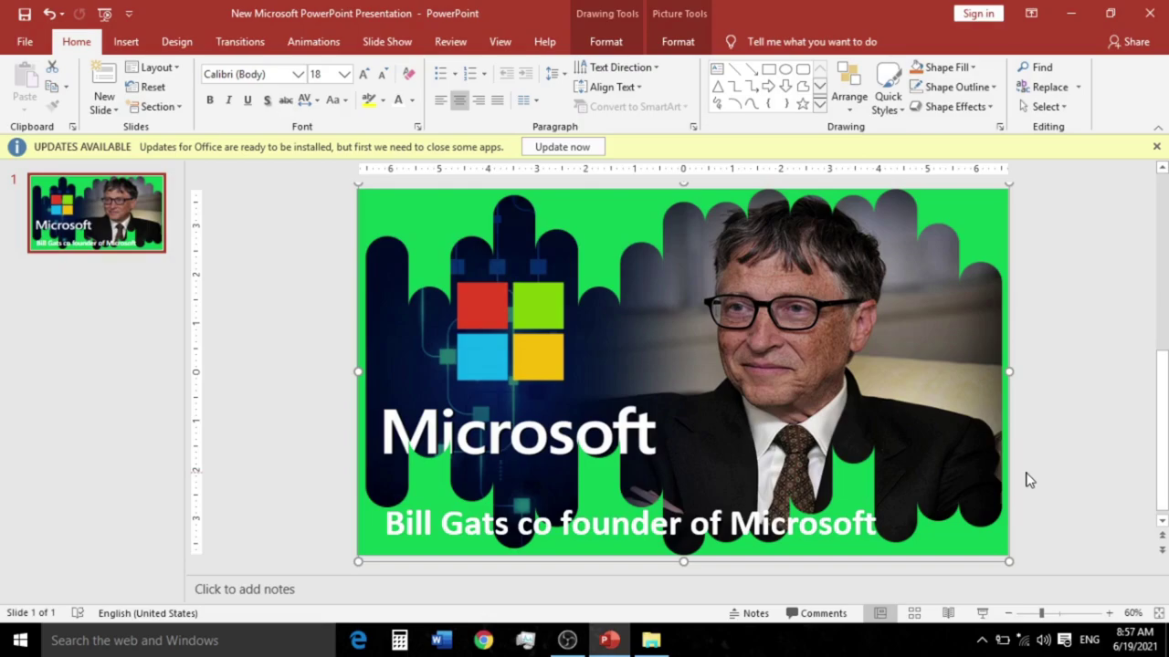
click(1159, 614)
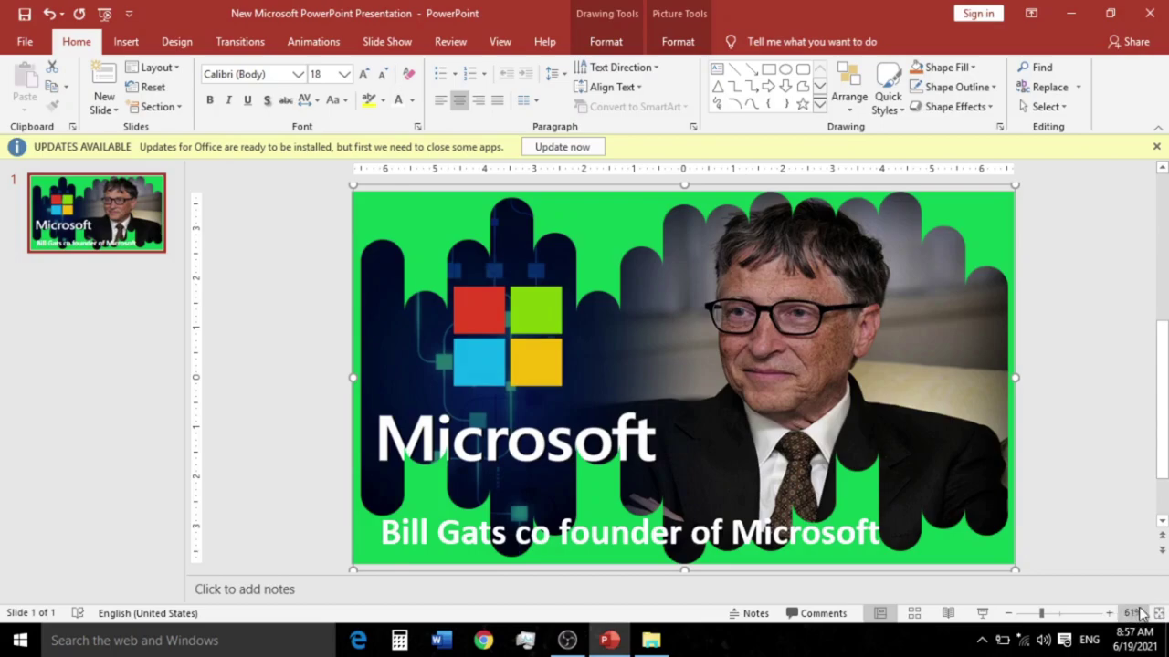
click(751, 382)
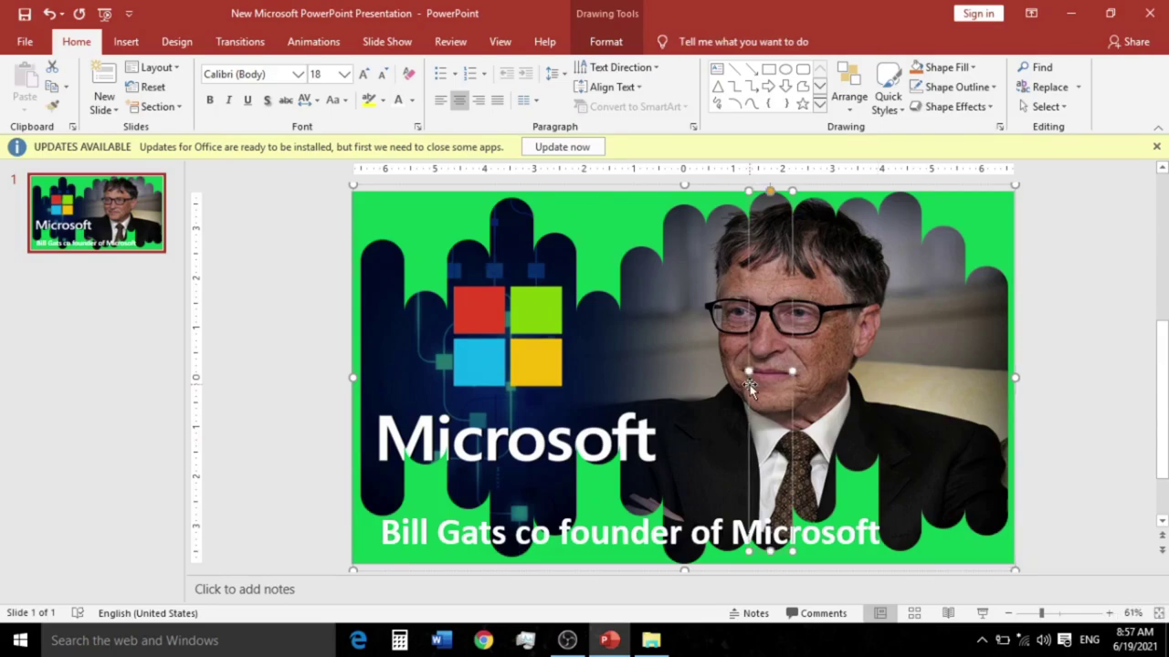
click(1064, 372)
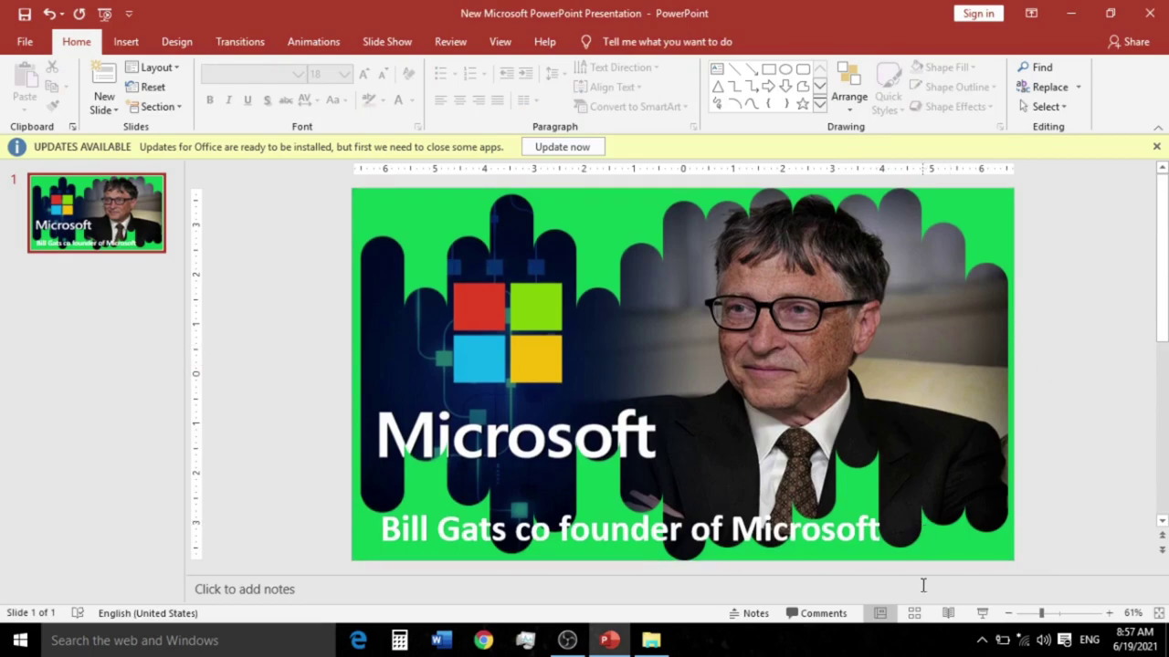
click(914, 615)
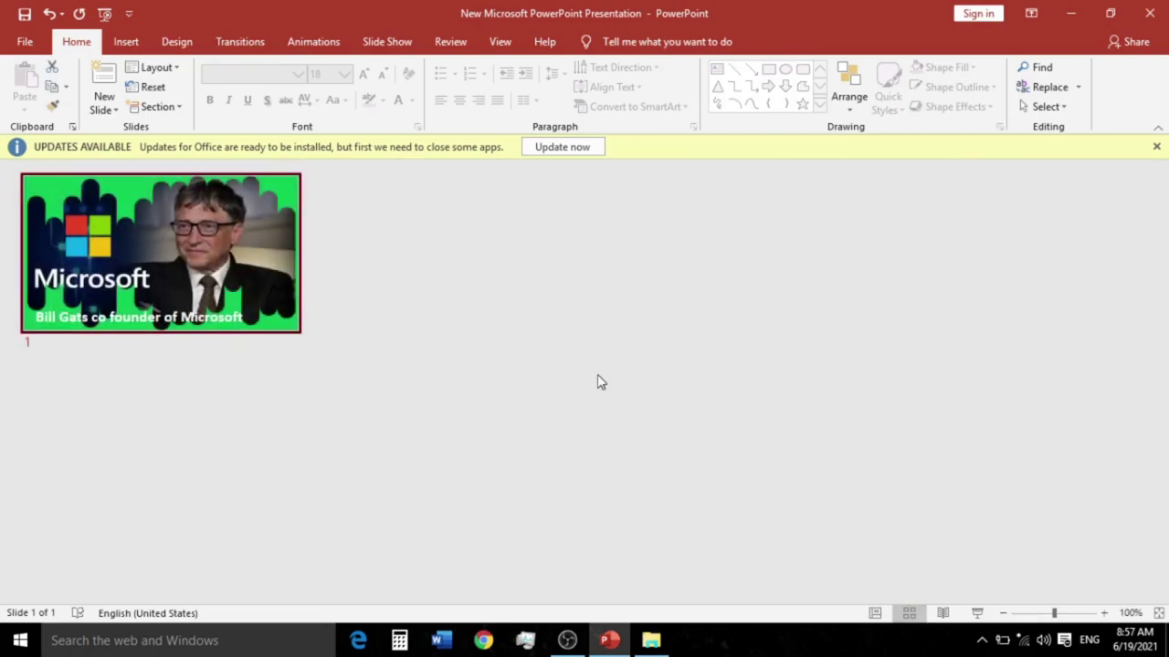
double_click(181, 227)
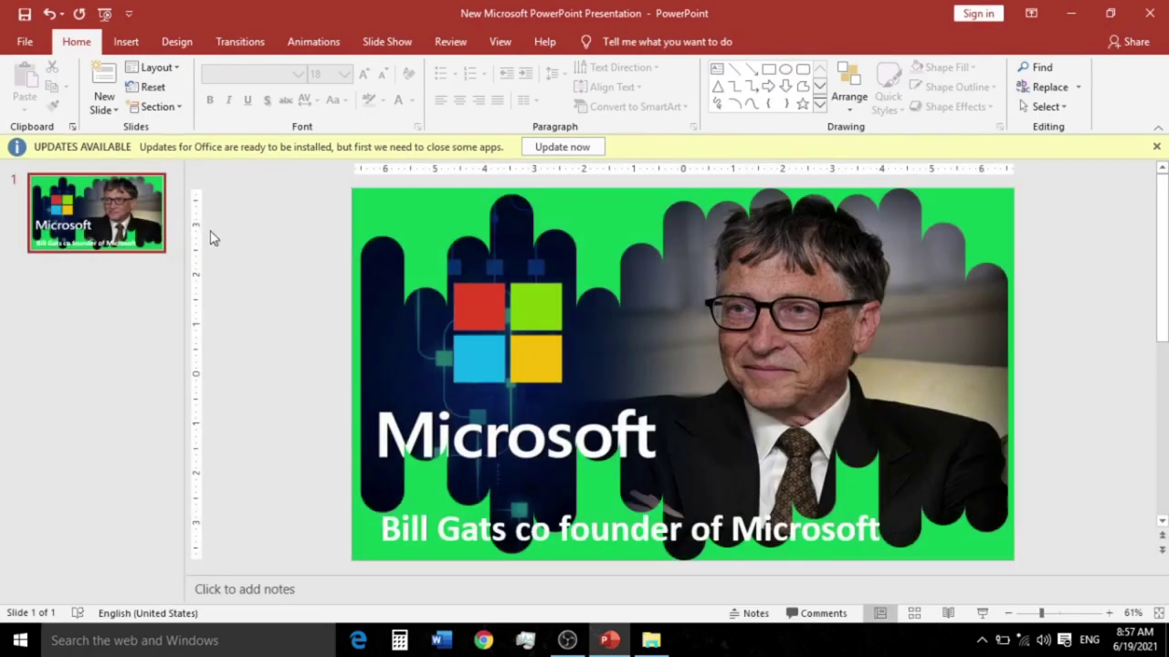